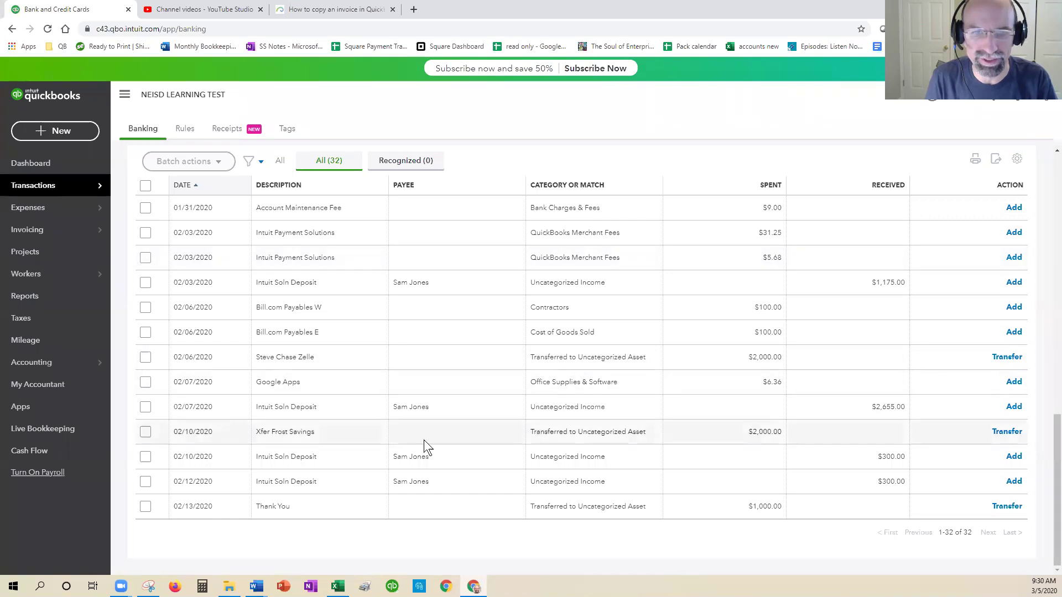
Record the 02/10 Xfer Frost Savings and 02/06 $2,000.00 Zelle bank-feed items as transfers to Uncategorized Asset
left_click(1006, 432)
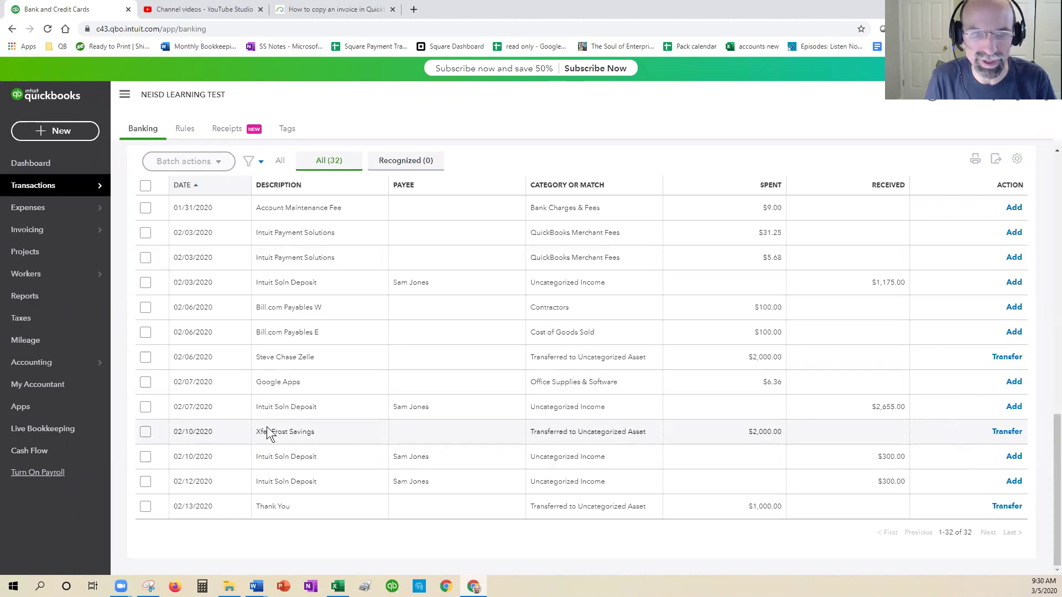
left_click(1007, 433)
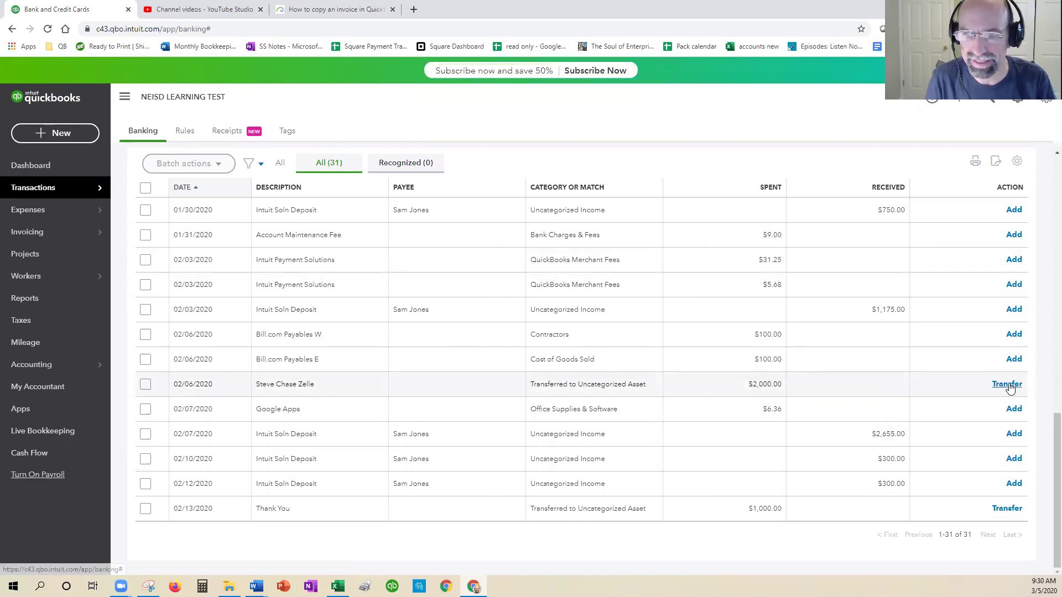
left_click(594, 382)
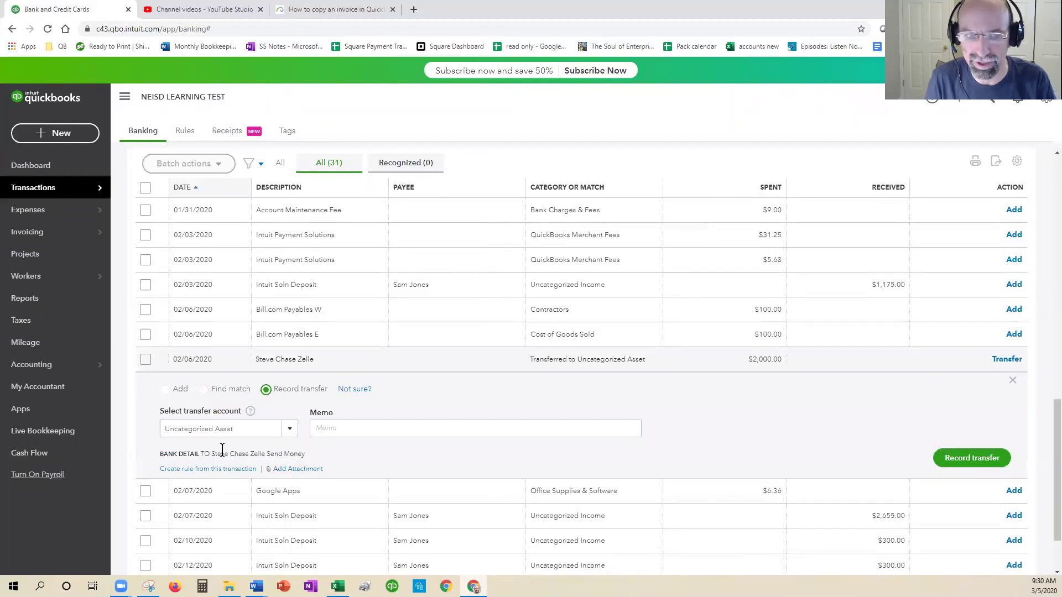
left_click(568, 360)
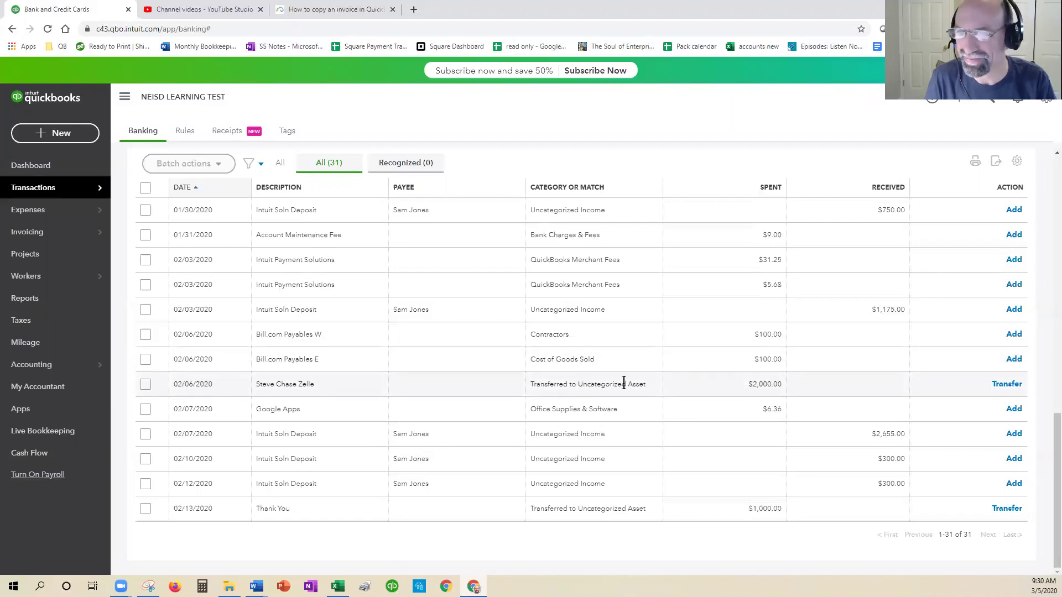
left_click(1016, 385)
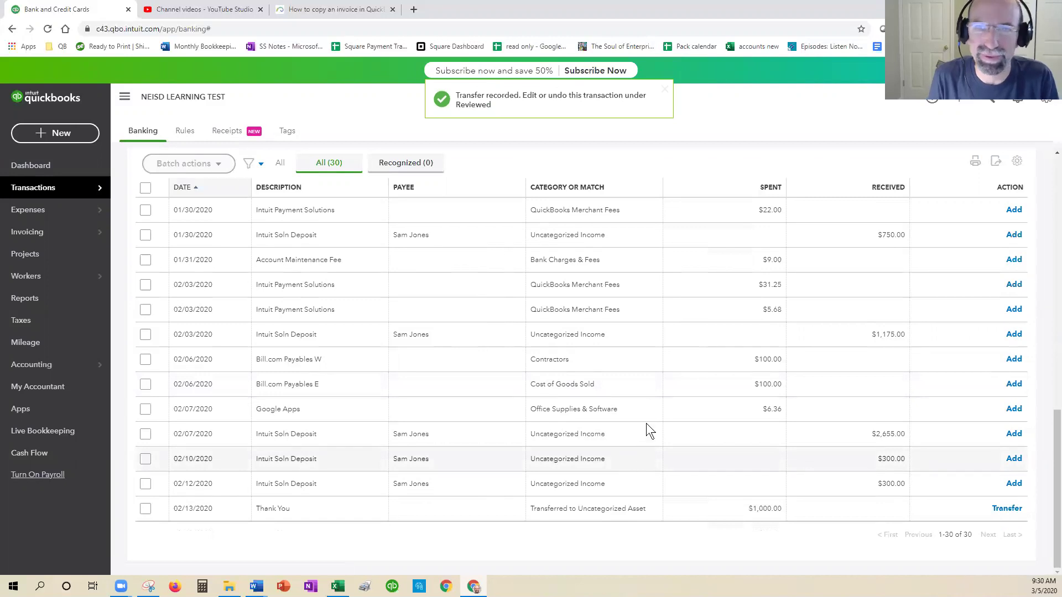
Open the Frost Checking 9972 register and filter it to the amount 2000.00
scroll(714, 409, "up", 5)
scroll(826, 289, "up", 5)
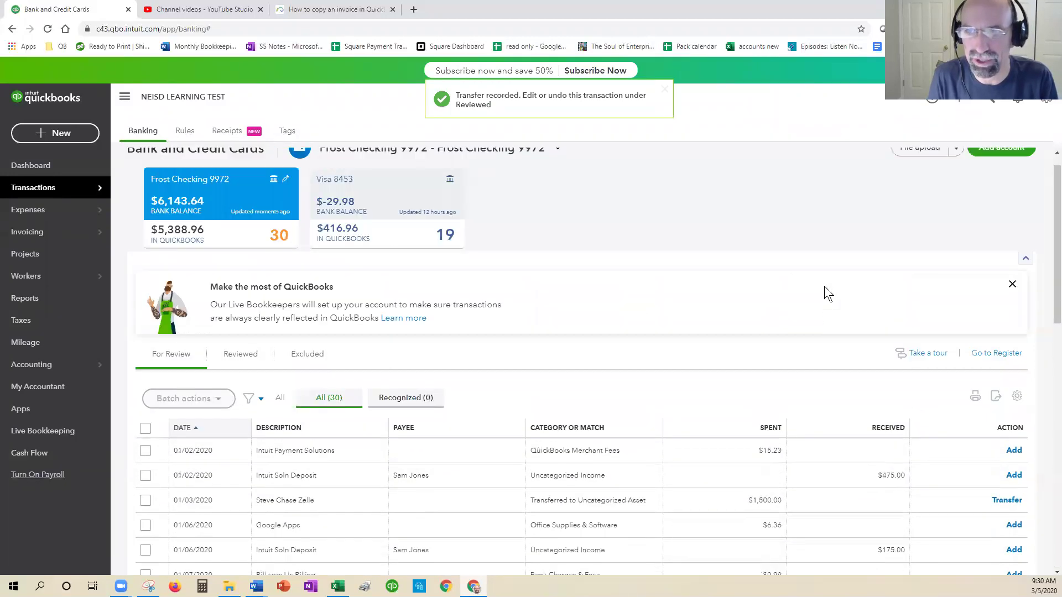
left_click(986, 378)
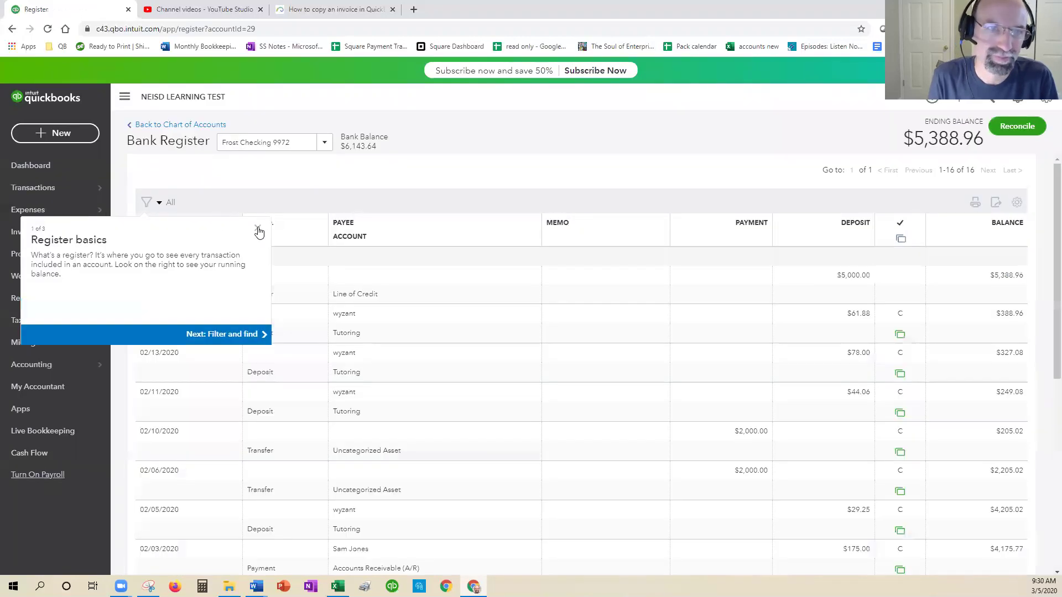
left_click(258, 230)
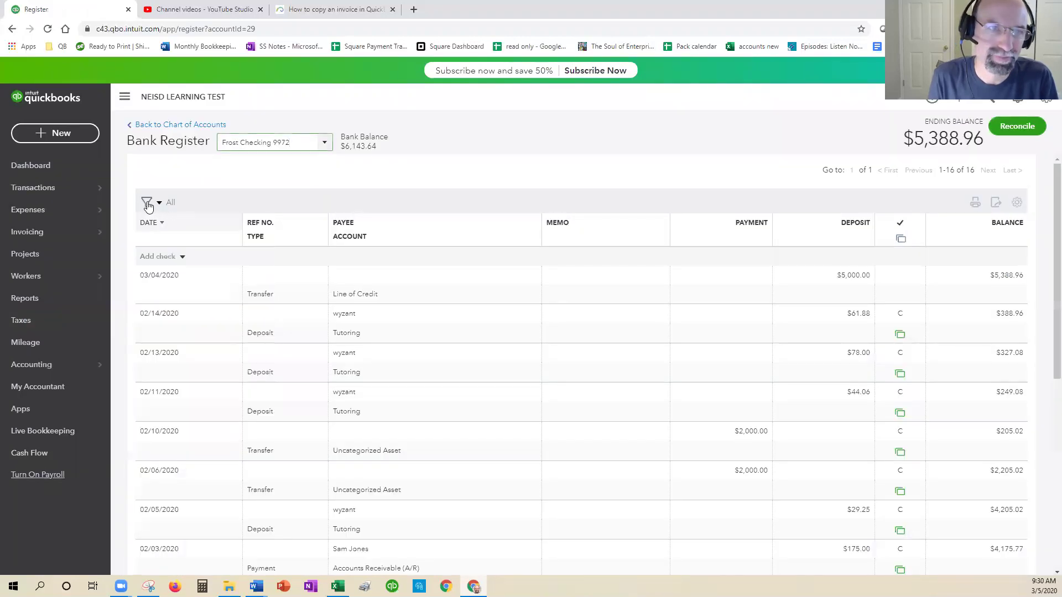
left_click(150, 203)
type("2000.00")
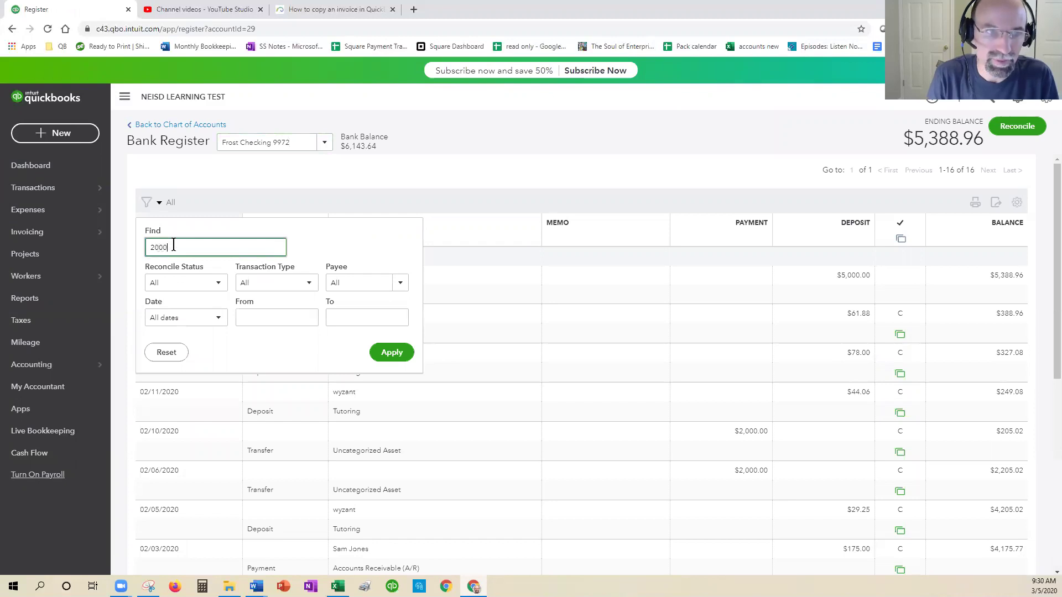
left_click(392, 353)
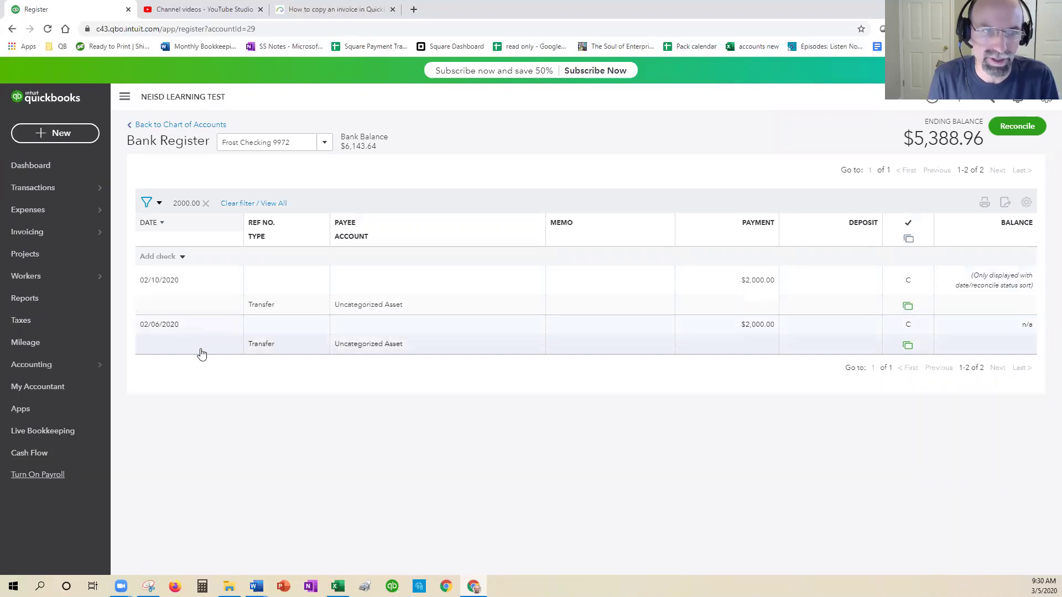
left_click(450, 328)
left_click(901, 380)
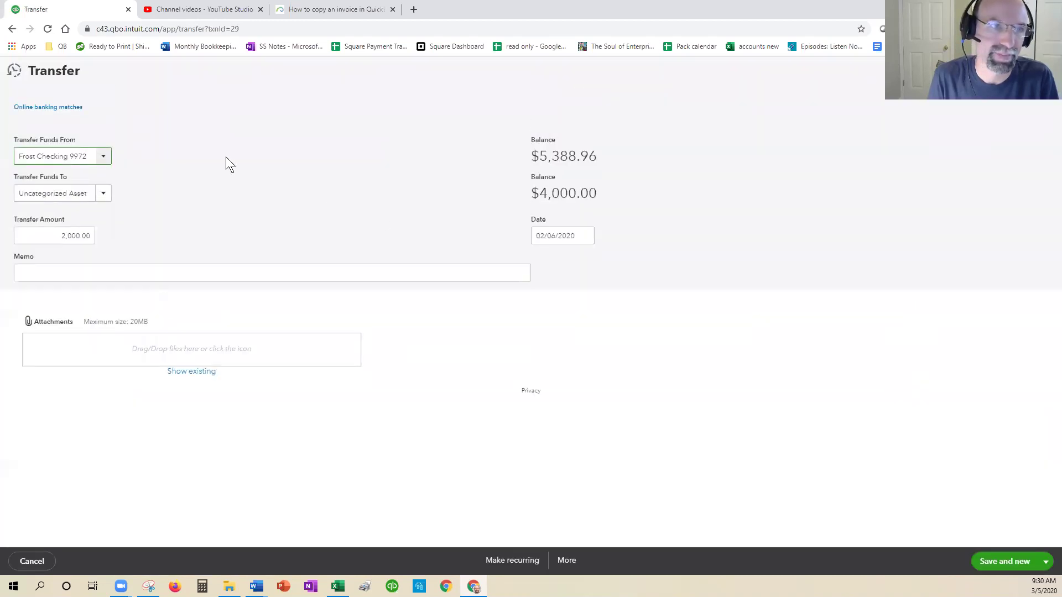
left_click(53, 109)
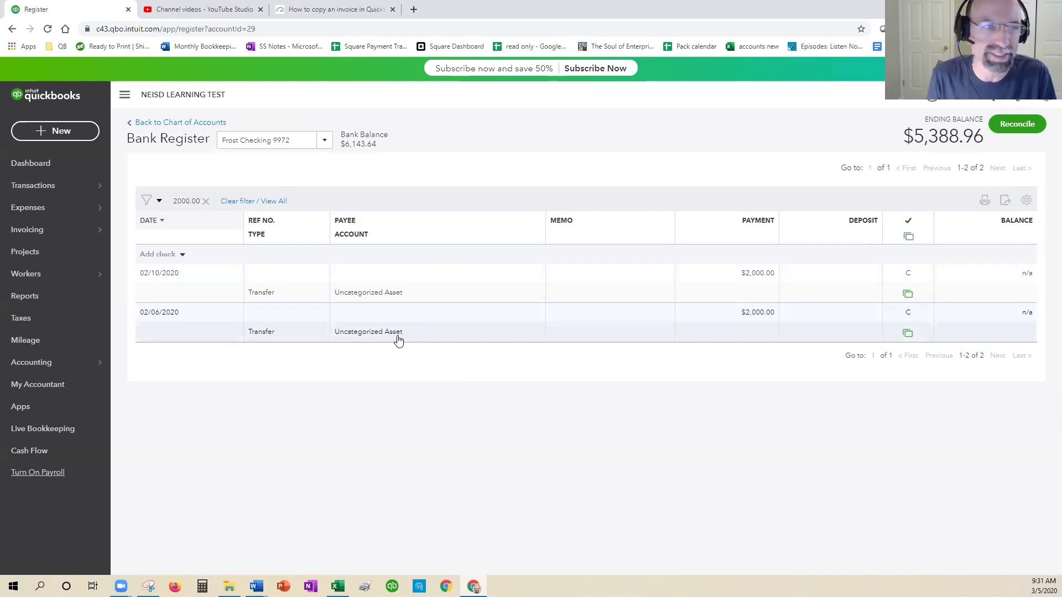
Run the Balance Sheet as of March 5, 2020 and check the Uncategorized Asset 4,000.00 line
left_click(39, 303)
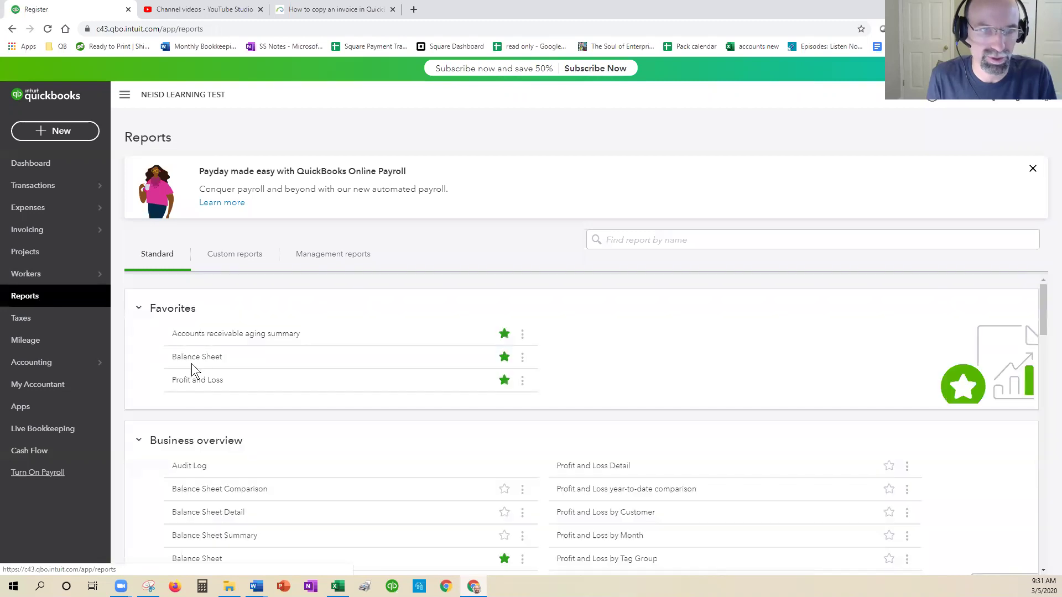
left_click(200, 361)
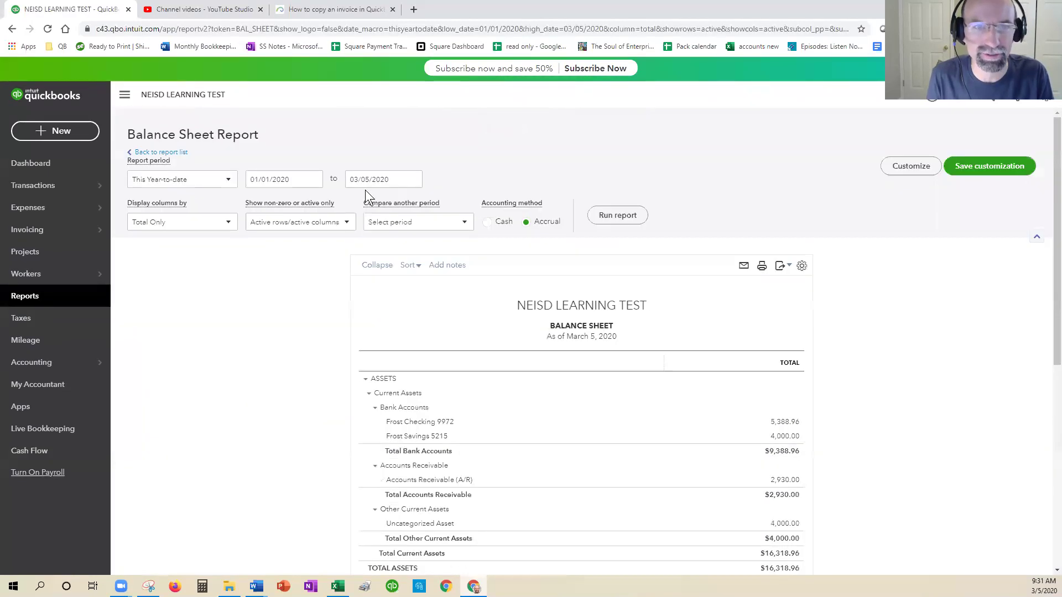
left_click(366, 182)
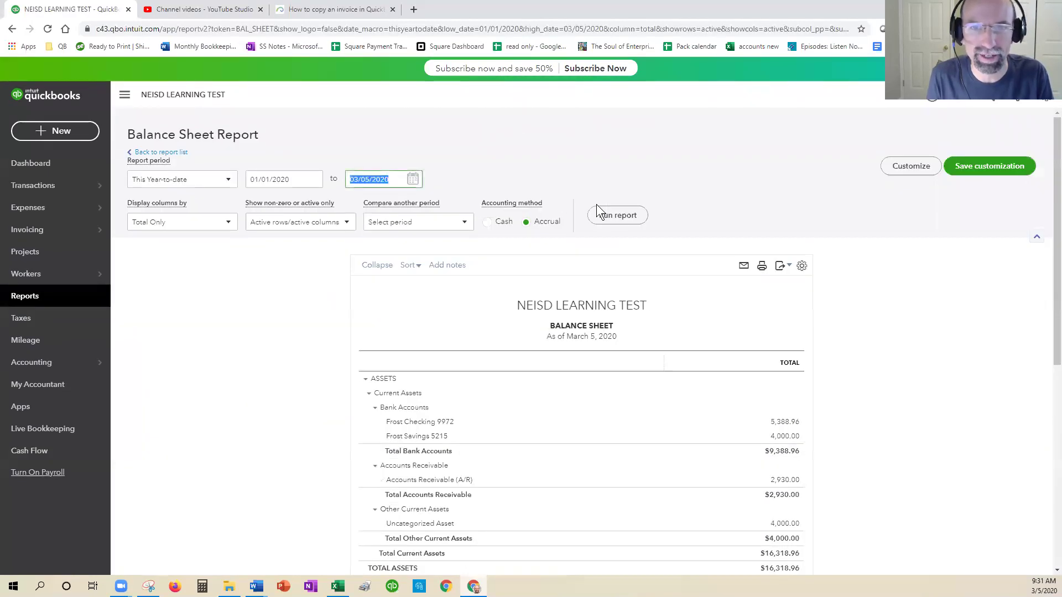
left_click(617, 215)
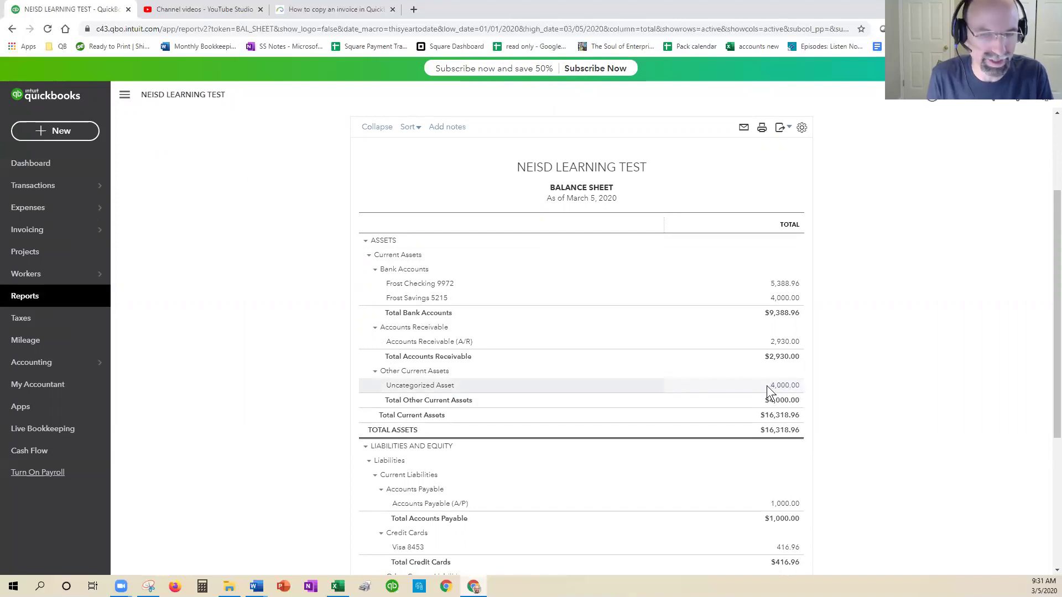
left_click_drag(390, 386, 449, 389)
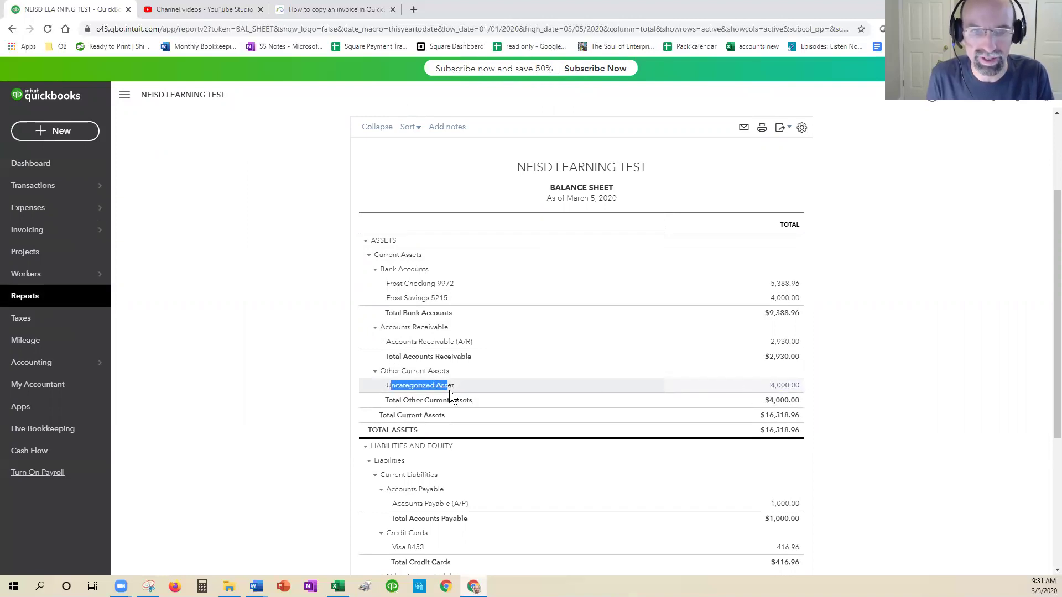
left_click_drag(768, 389, 436, 382)
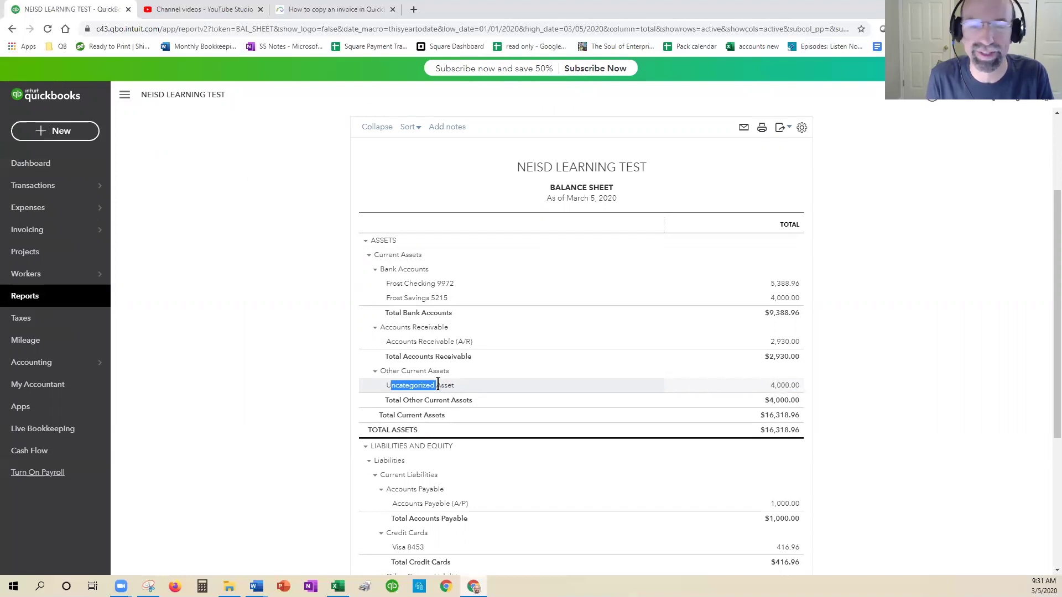
left_click(438, 384)
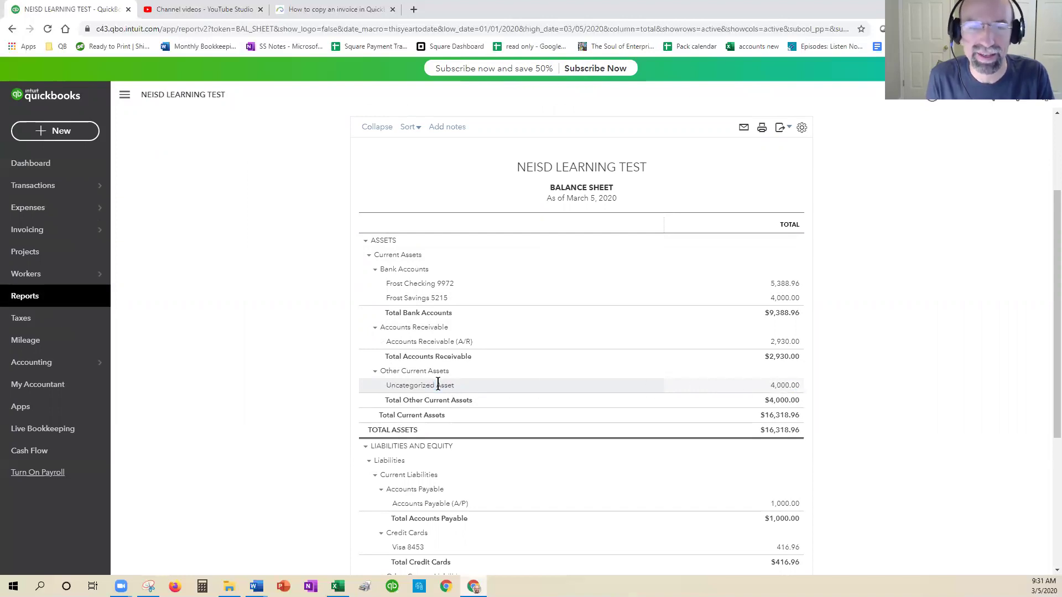
Drill into Uncategorized Asset's 4,000.00 to review its two $2,000.00 transfers, then return to Reports
left_click(787, 386)
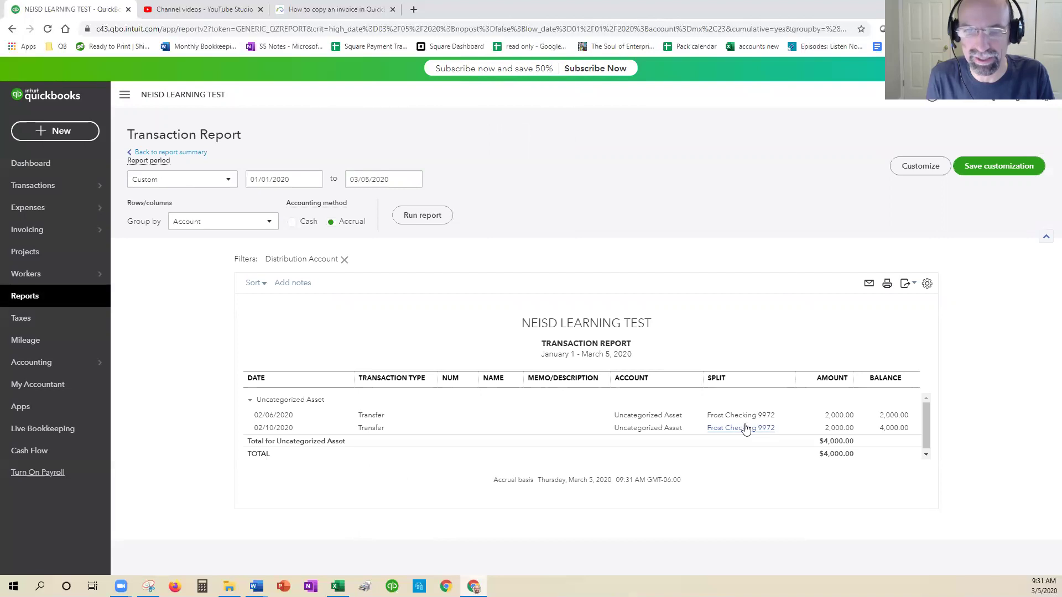
left_click(314, 179)
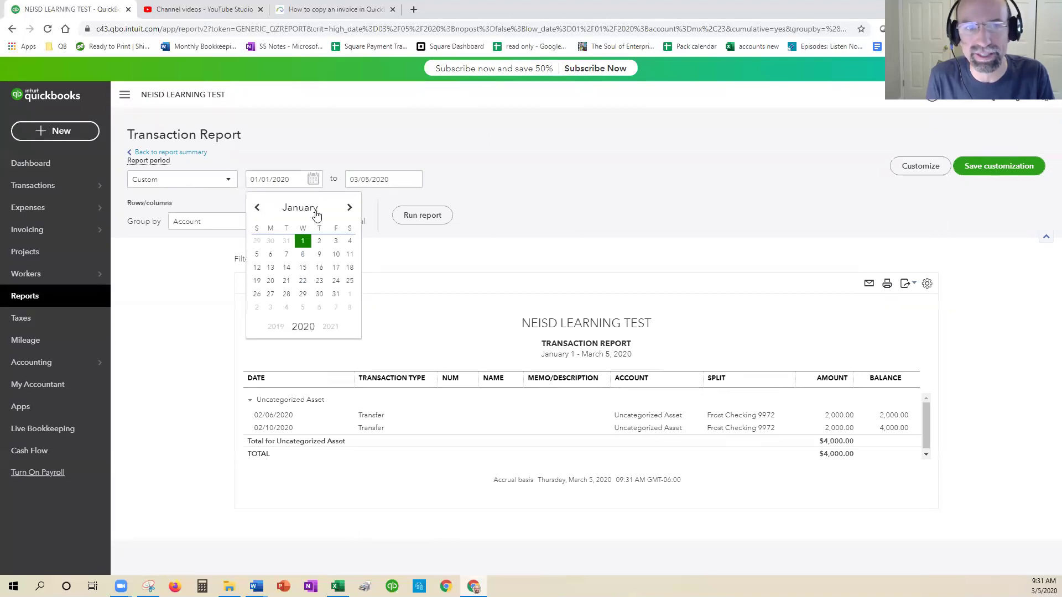
left_click(773, 330)
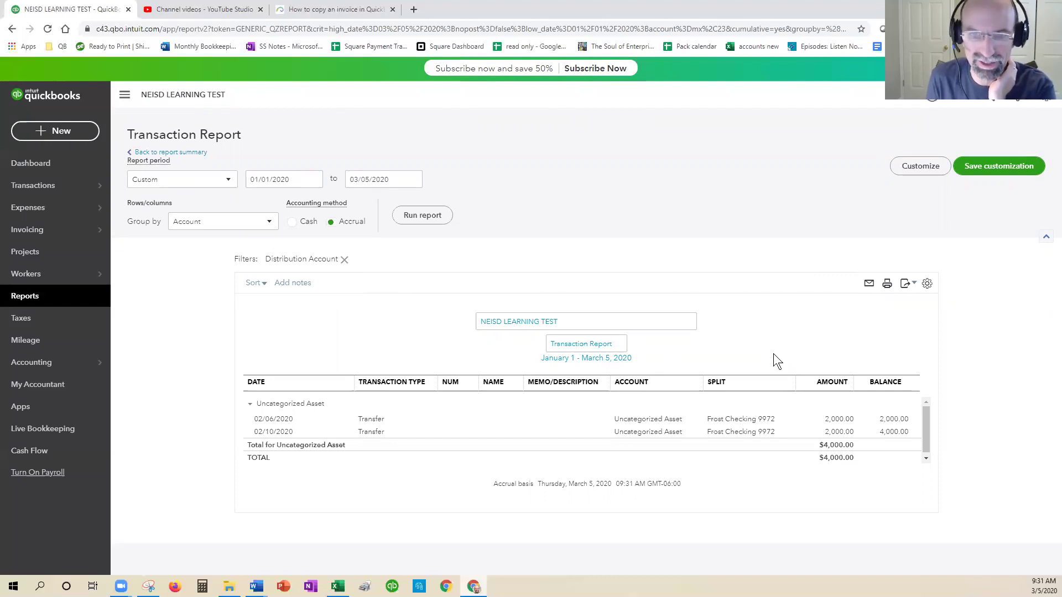
left_click(42, 298)
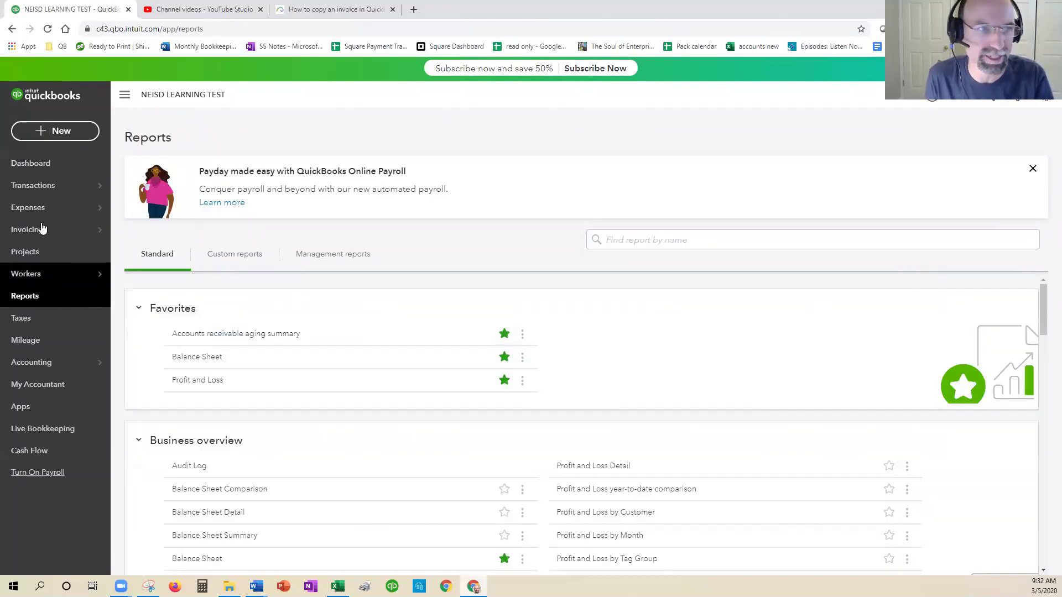
Reopen the Frost Checking 9972 register and remove the 2000.00 filter to list all 16 transactions
mouse_move(40, 208)
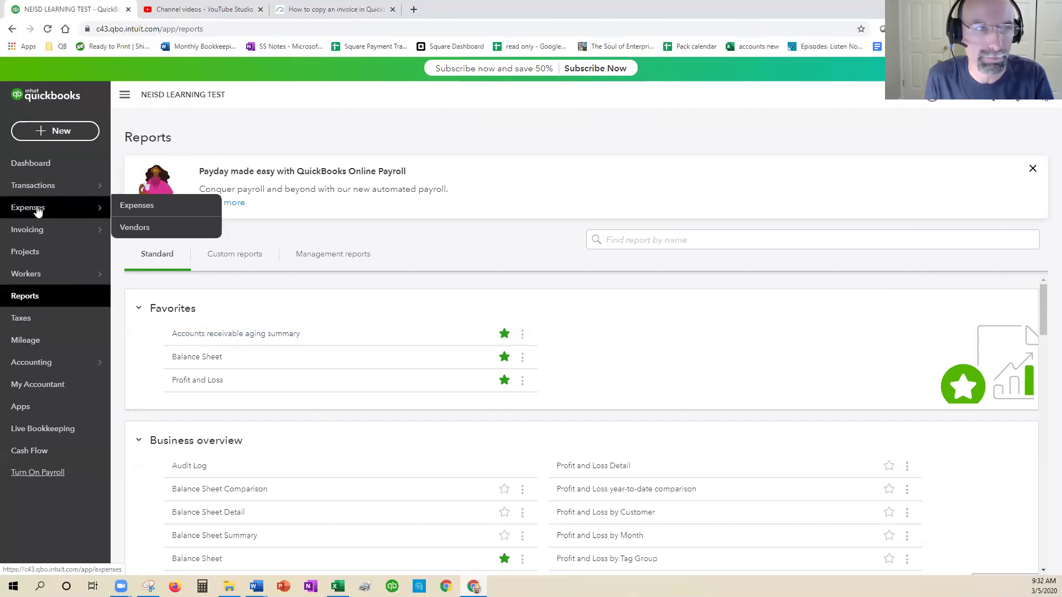
left_click(35, 187)
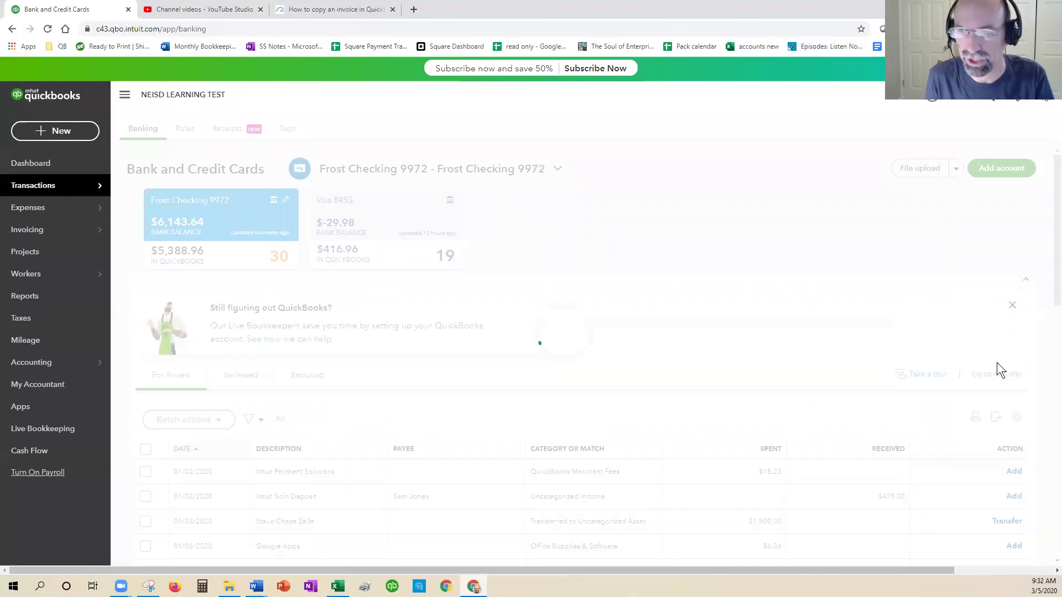
left_click(996, 376)
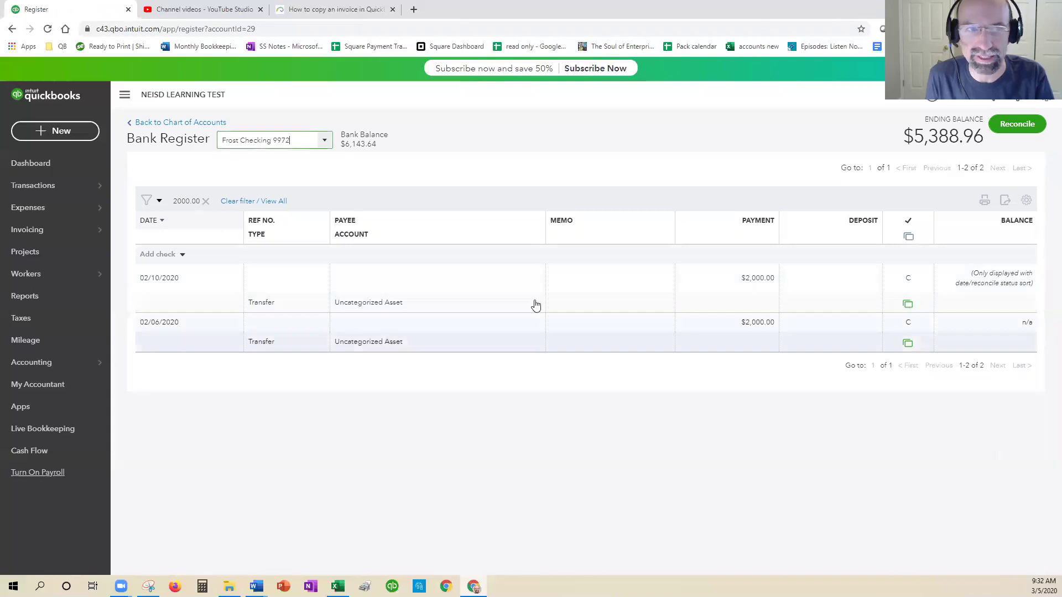
left_click(204, 202)
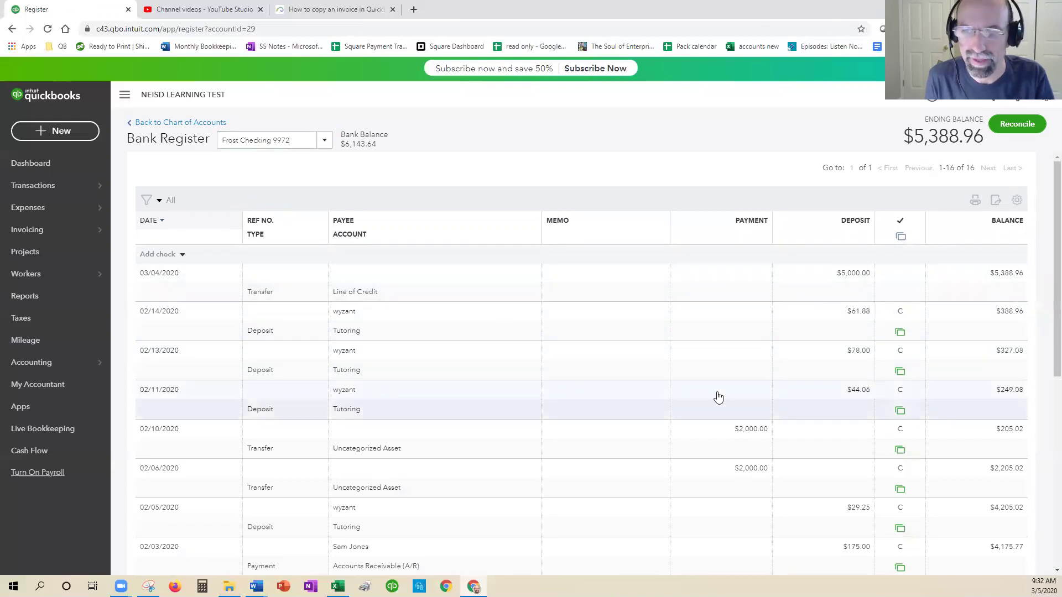
scroll(717, 397, "down", 6)
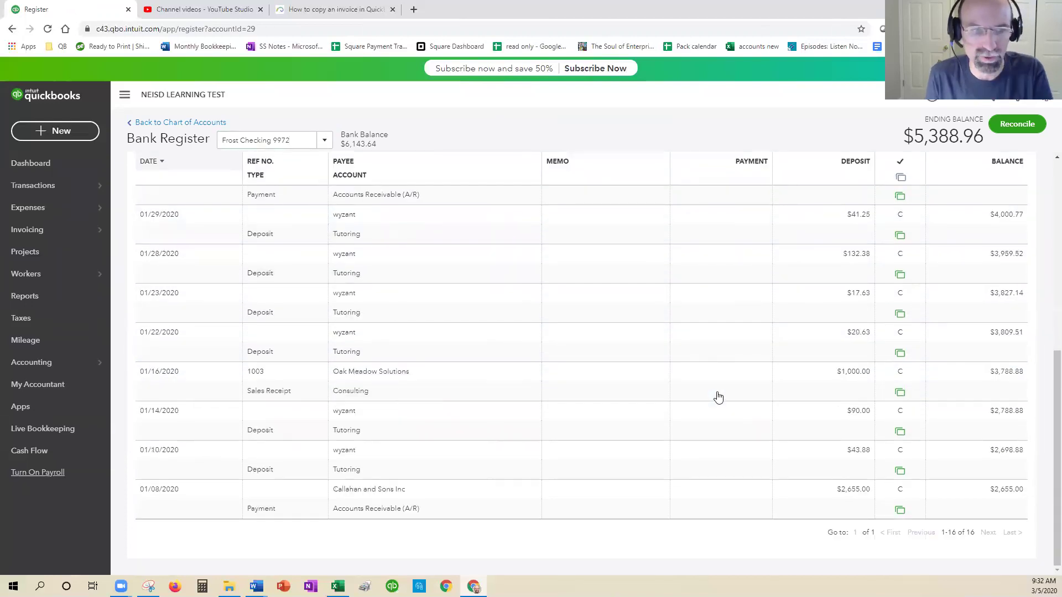
scroll(718, 397, "up", 2)
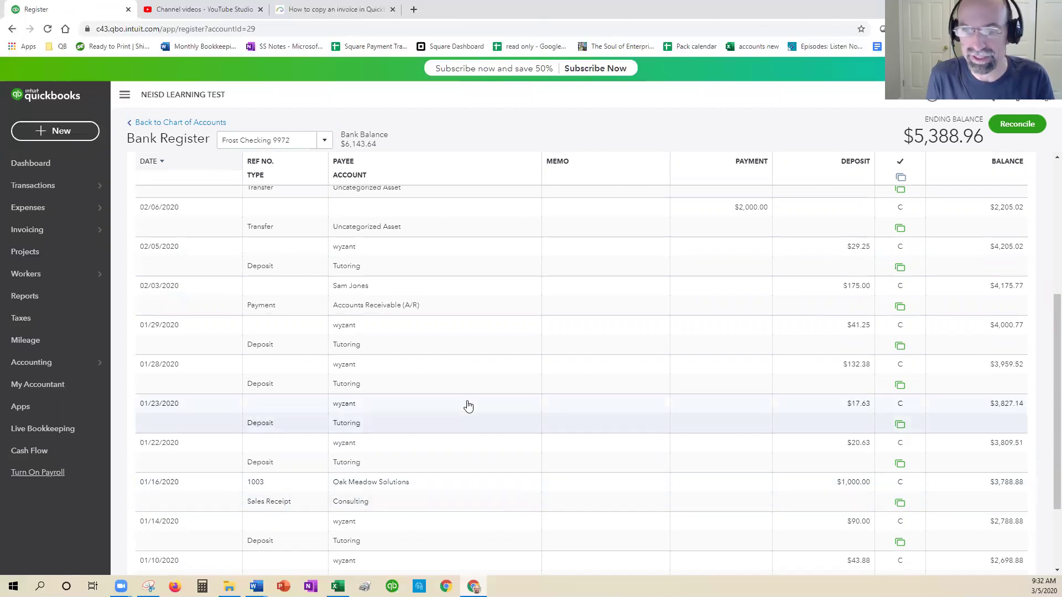
scroll(443, 243, "down", 1)
scroll(452, 264, "up", 2)
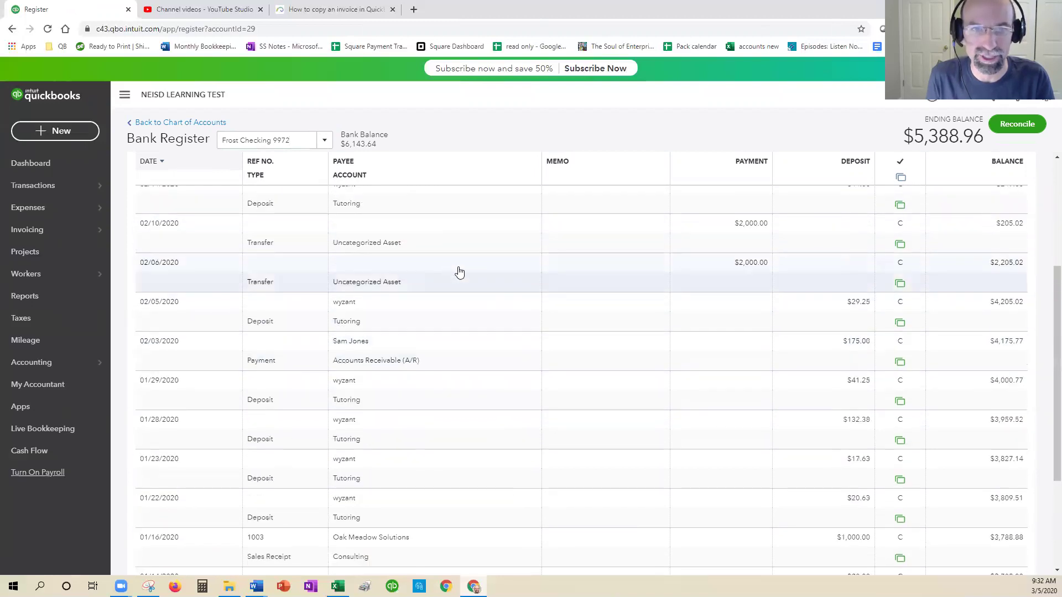
Delete the 02/06/2020 $2,000.00 Uncategorized Asset transfer from the register, confirming the deletion
left_click(459, 272)
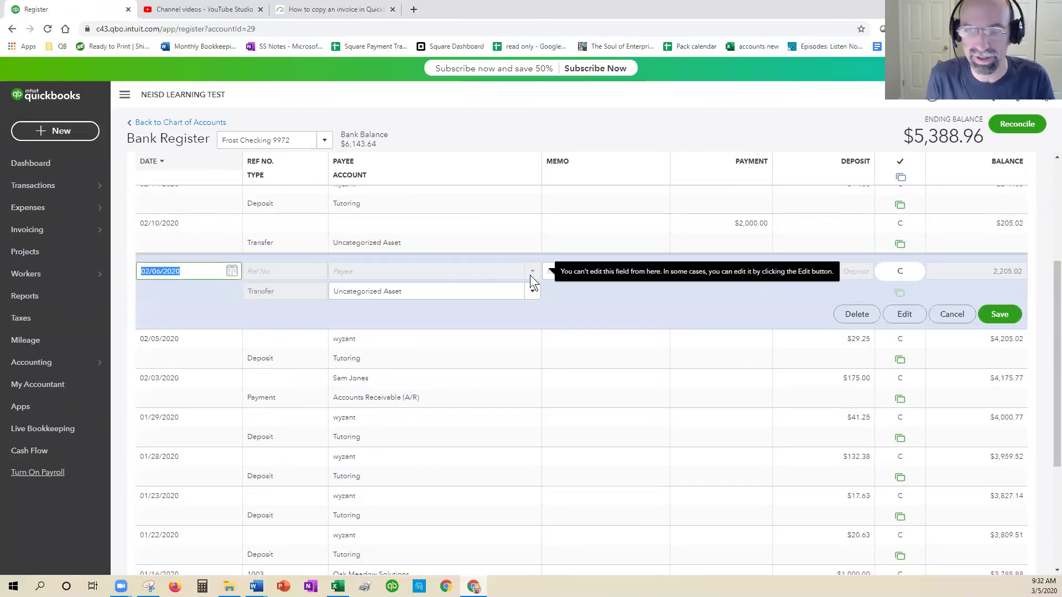
left_click(850, 315)
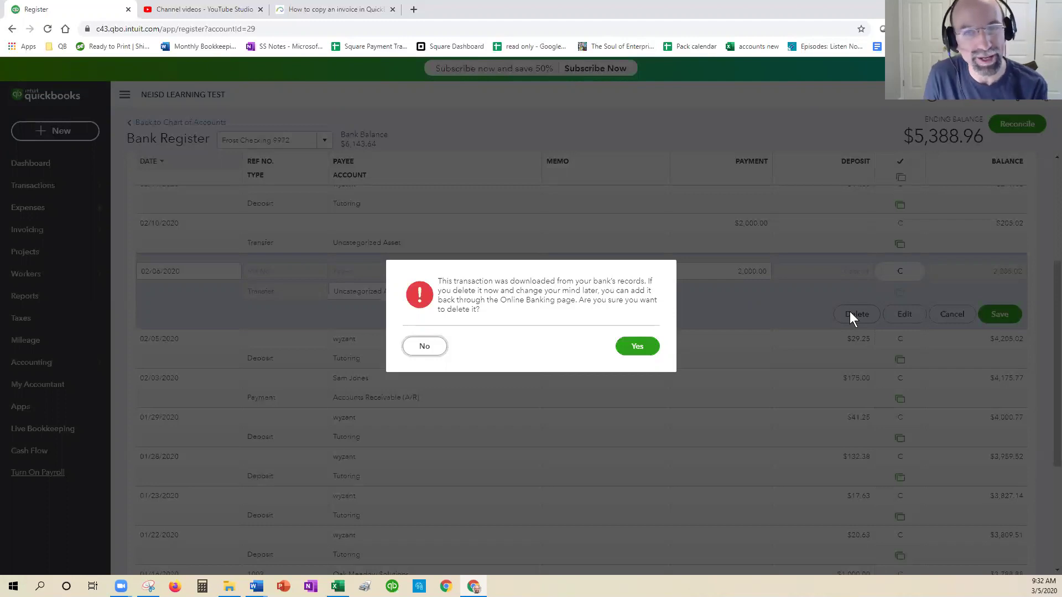
left_click(636, 347)
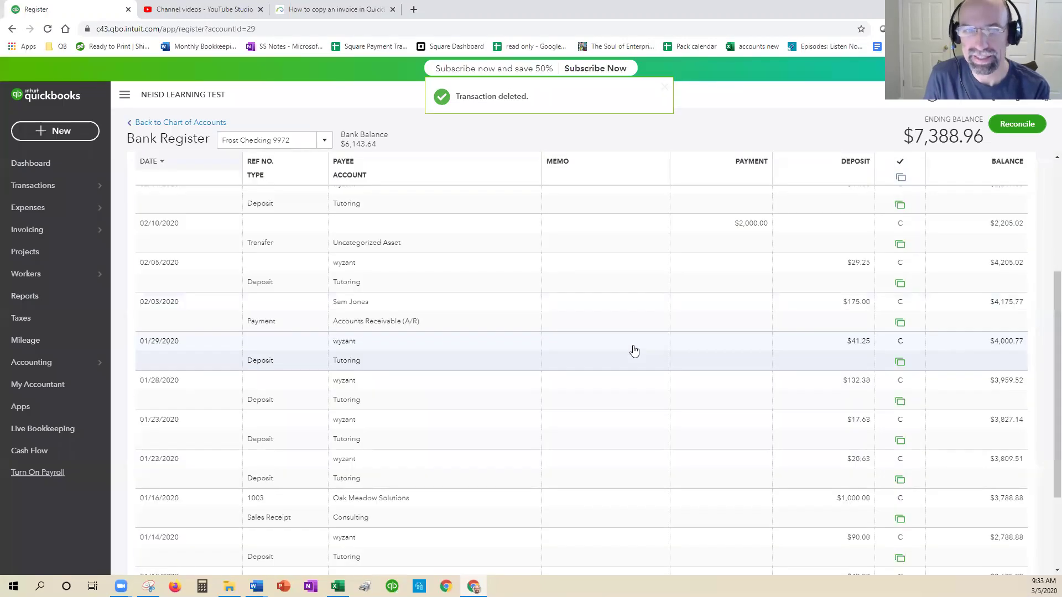
Filter the Frost Checking 9972 register by the amount 2000
left_click(147, 200)
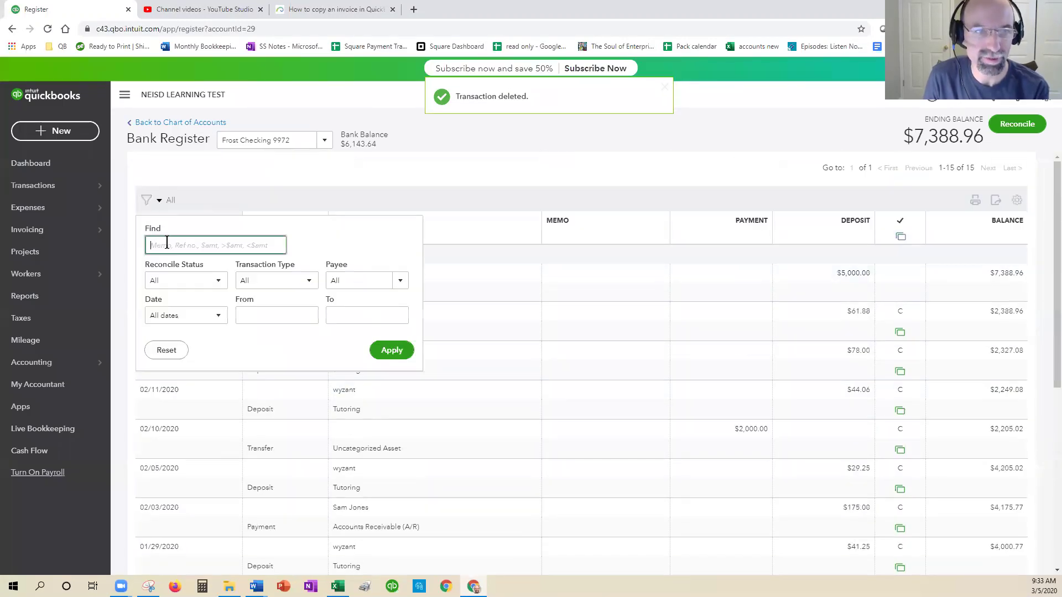
type("2000")
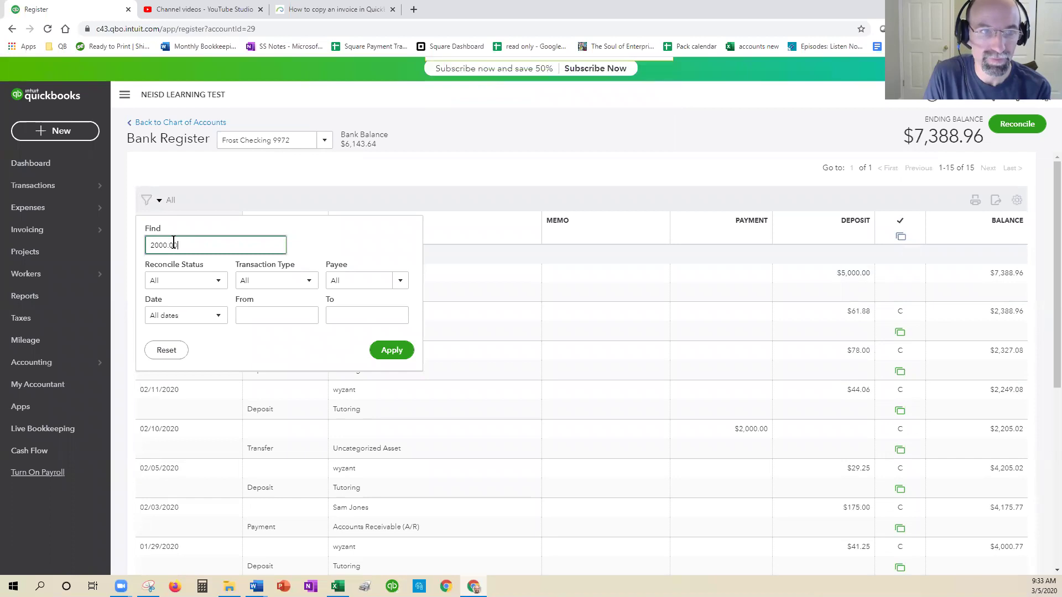
key("Return")
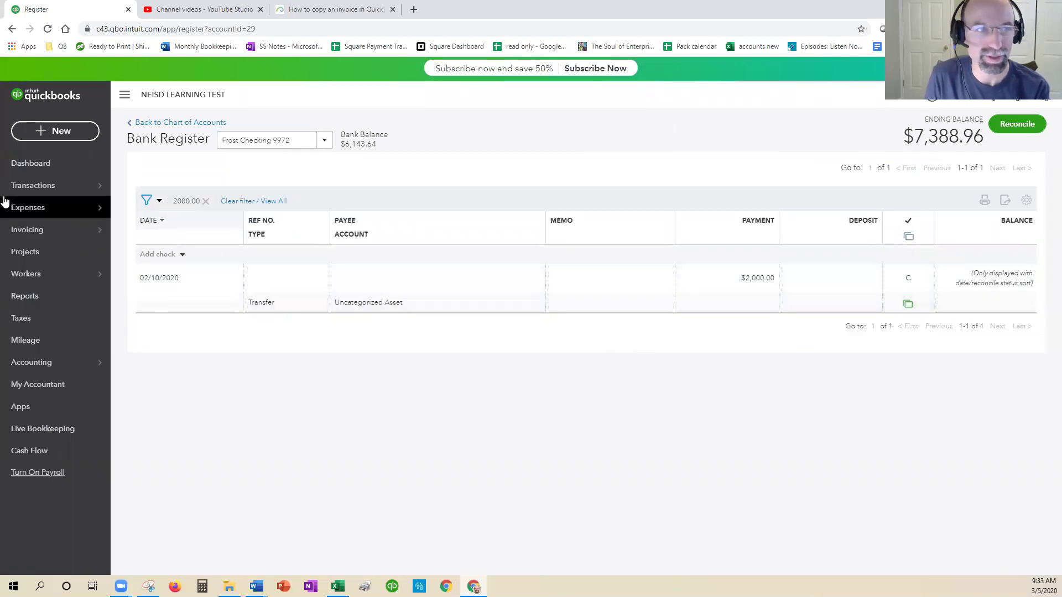
mouse_move(36, 185)
left_click(155, 190)
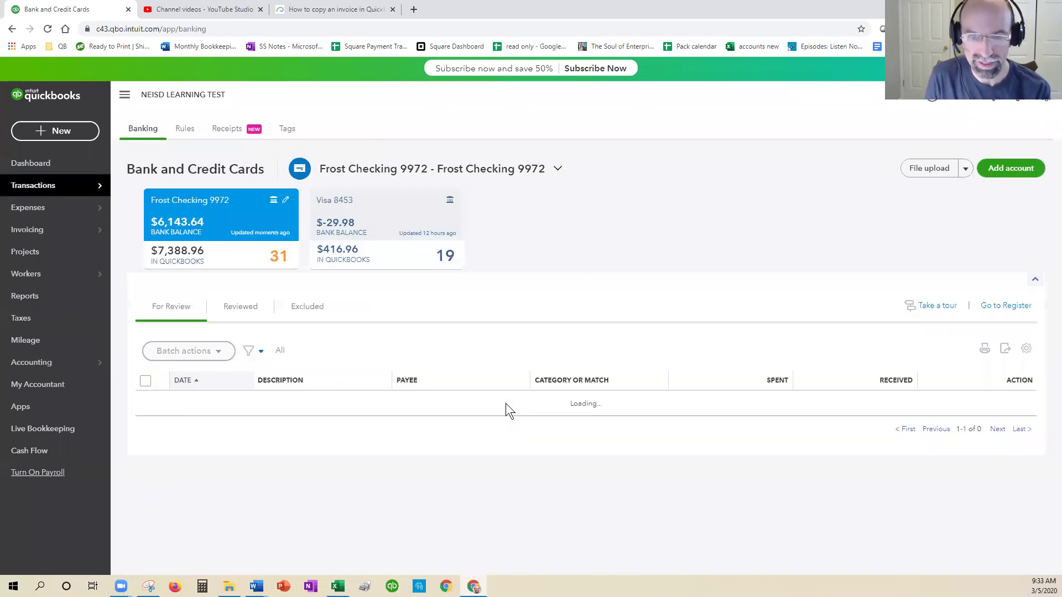
scroll(505, 403, "down", 3)
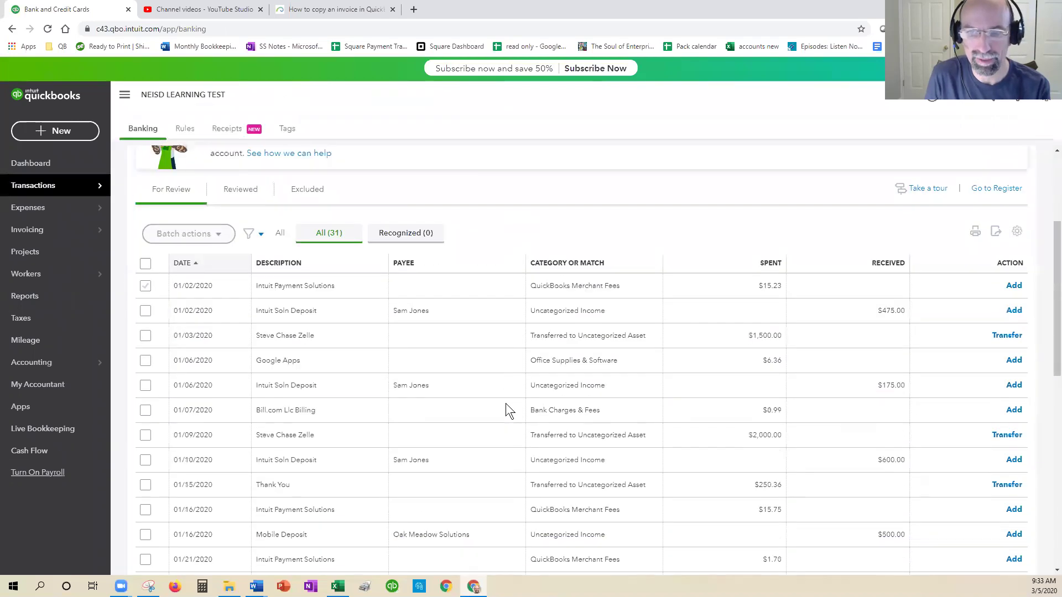
scroll(505, 404, "down", 3)
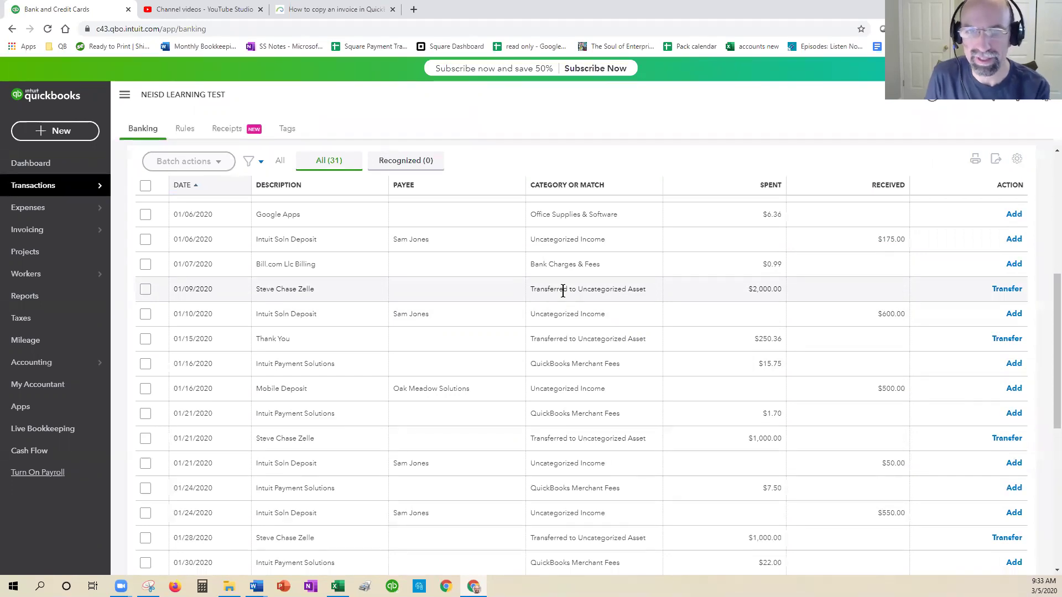
scroll(562, 304, "up", 7)
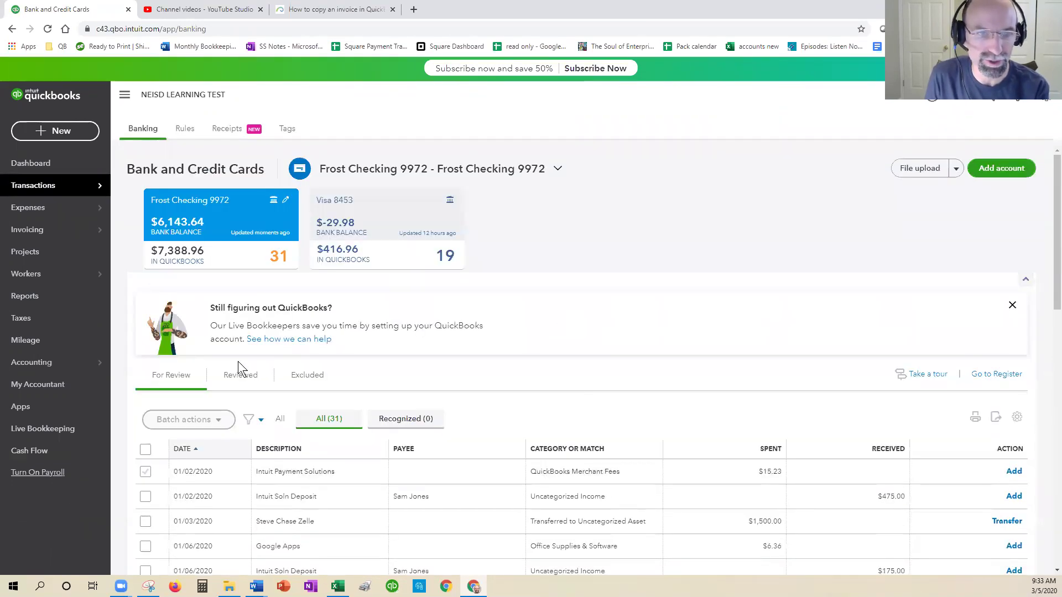
Undo the reviewed 02/10/2020 Xfer Frost Savings transfer and sort reviewed amounts largest first
left_click(242, 374)
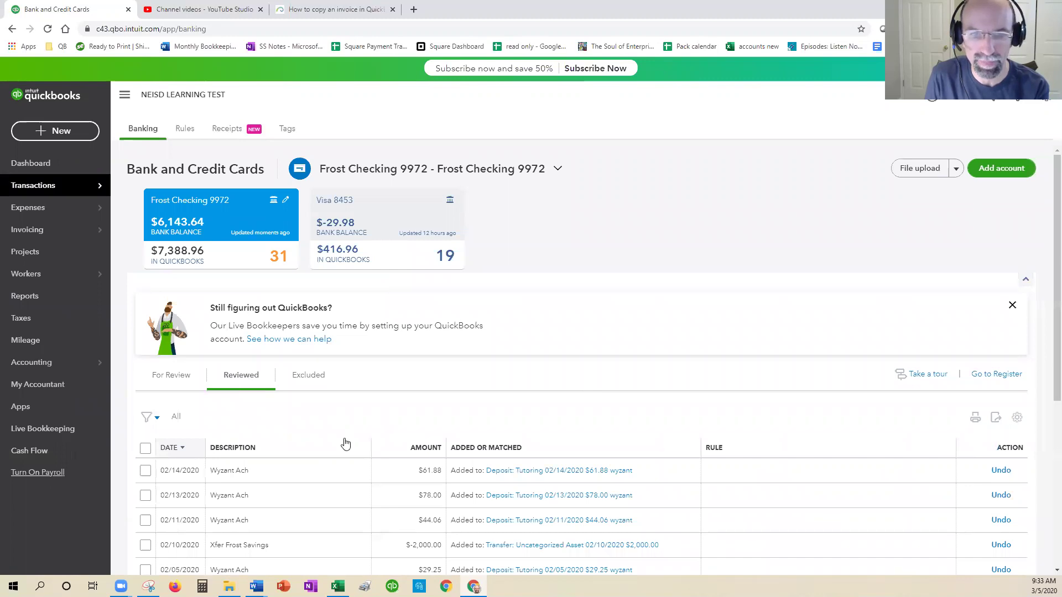
scroll(332, 431, "down", 3)
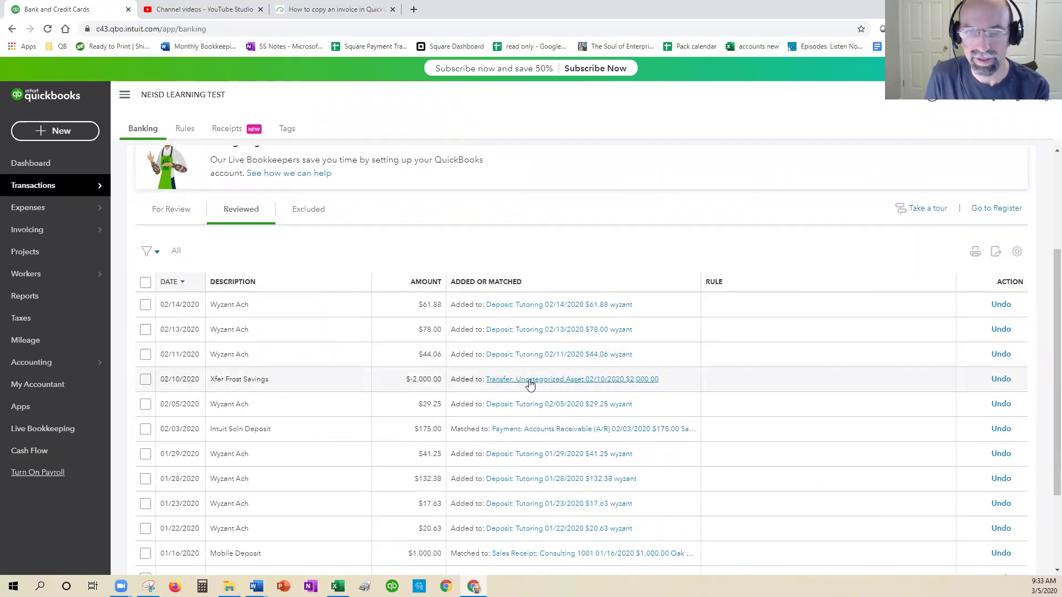
left_click(1001, 381)
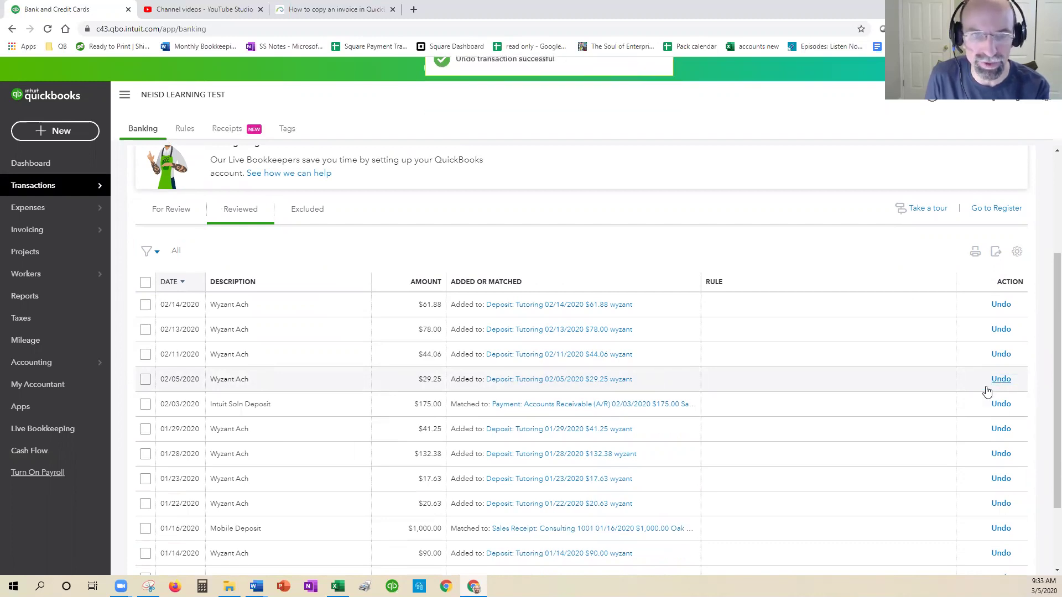
left_click(422, 282)
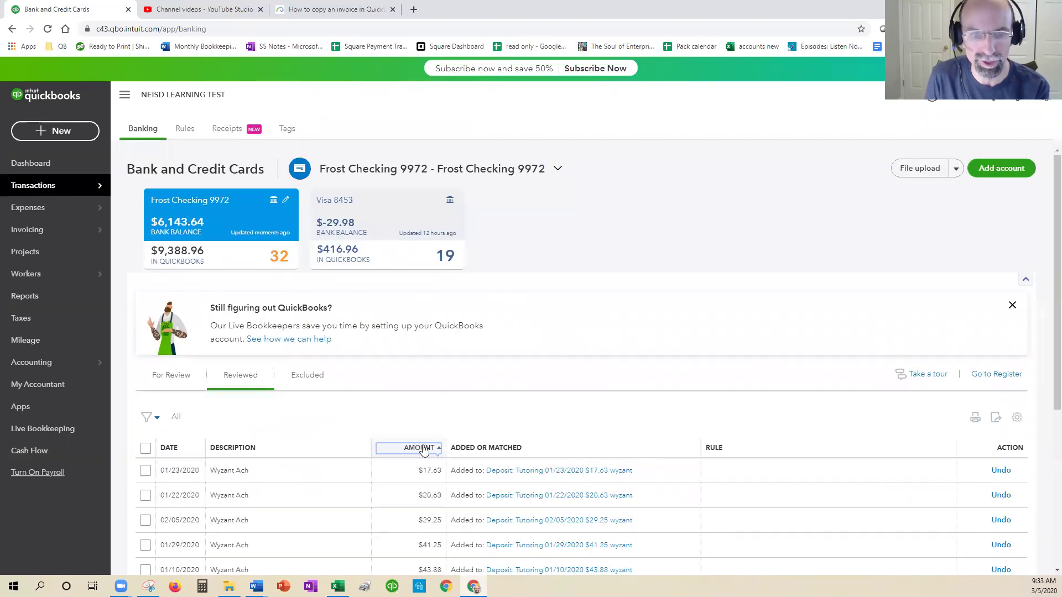
left_click(423, 448)
scroll(423, 481, "down", 3)
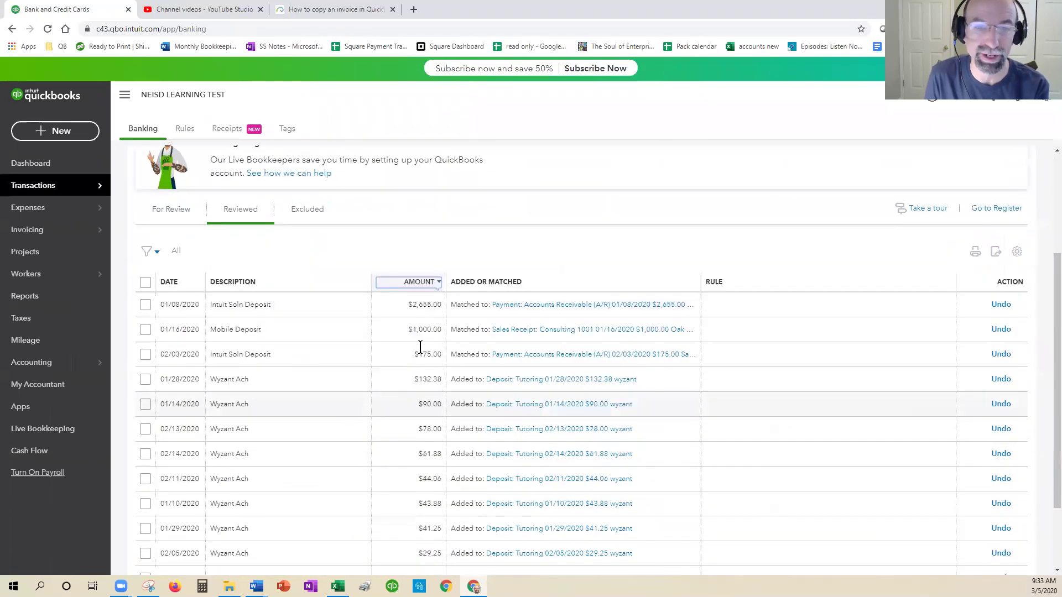
scroll(612, 348, "up", 3)
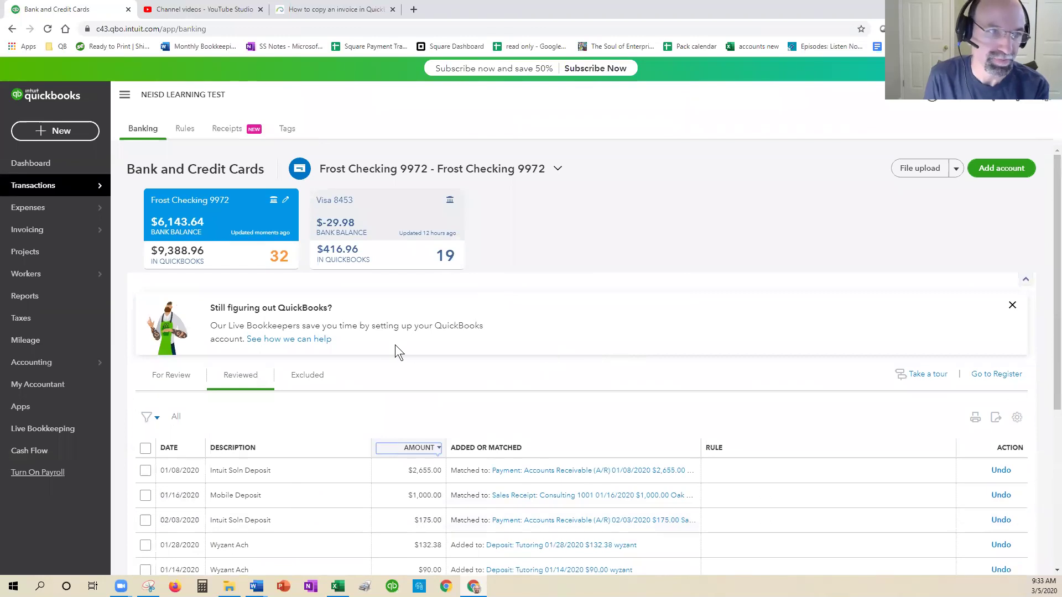
Reapply the 2000.00 filter on the Frost Checking 9972 register, then open the Balance Sheet report
left_click(996, 374)
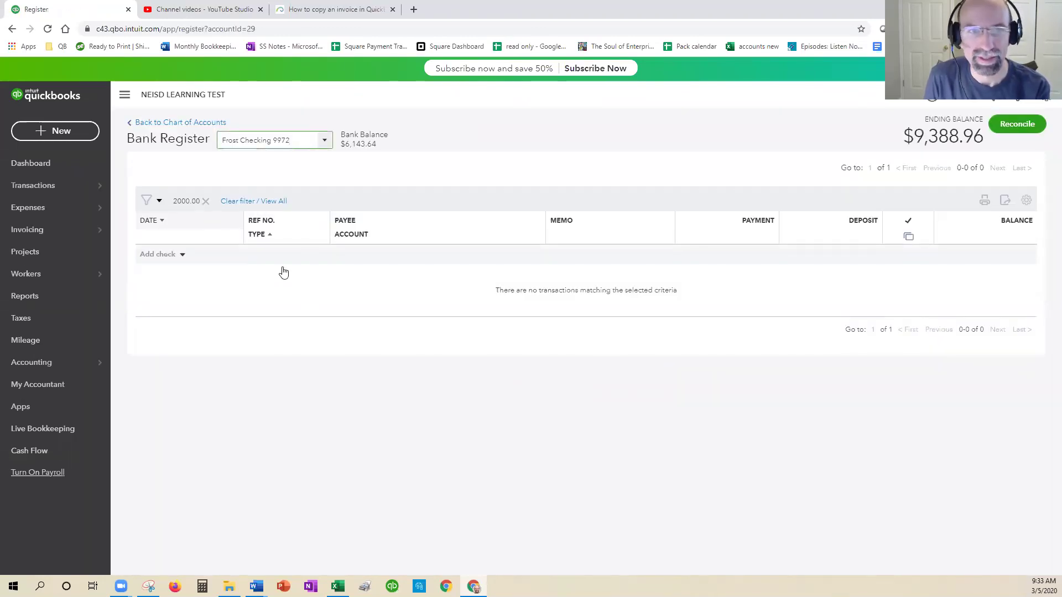
left_click(146, 201)
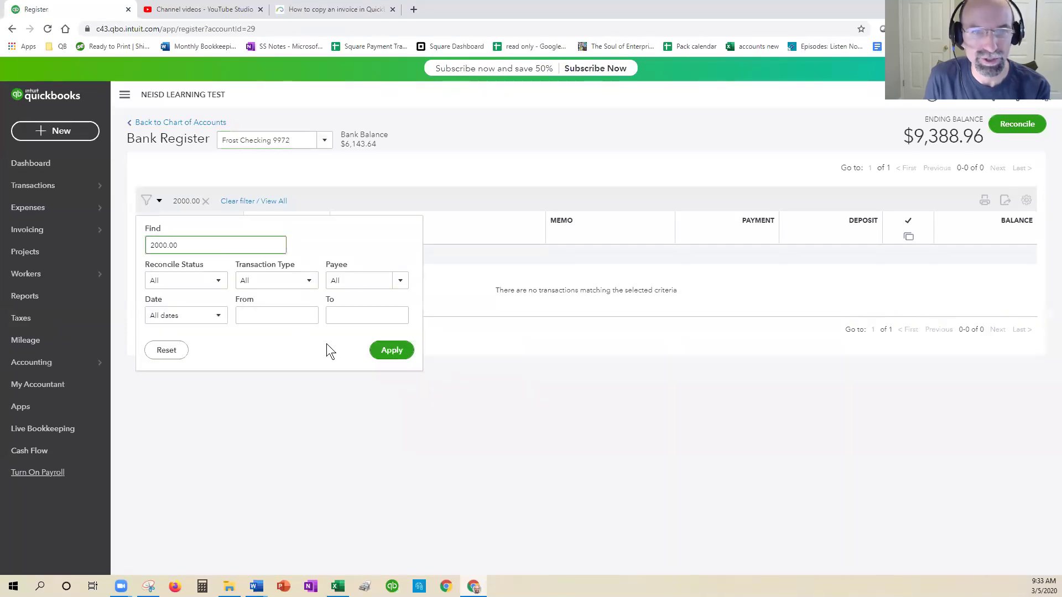
left_click(392, 351)
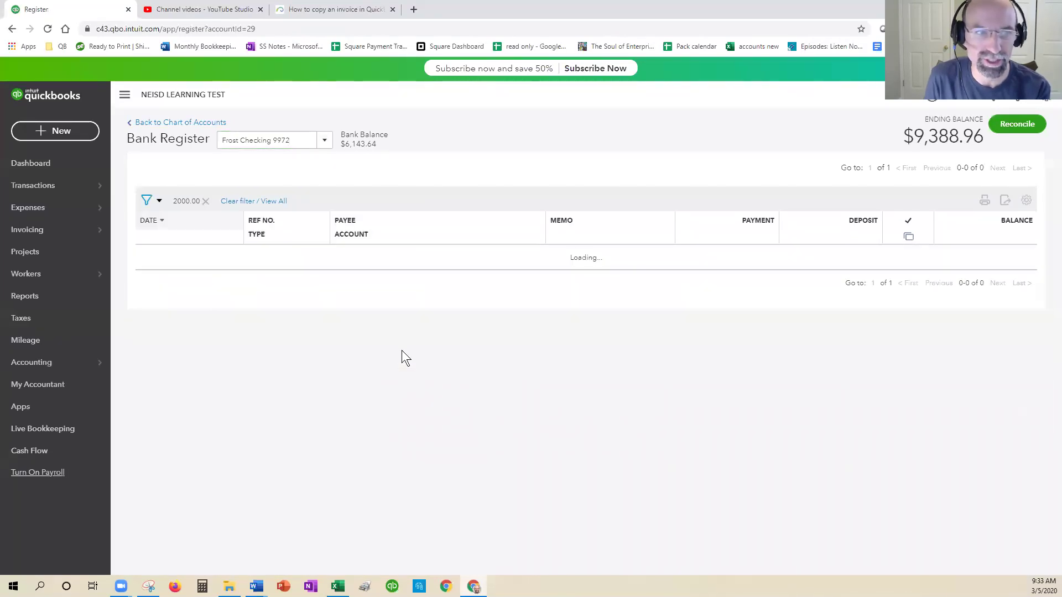
left_click(32, 302)
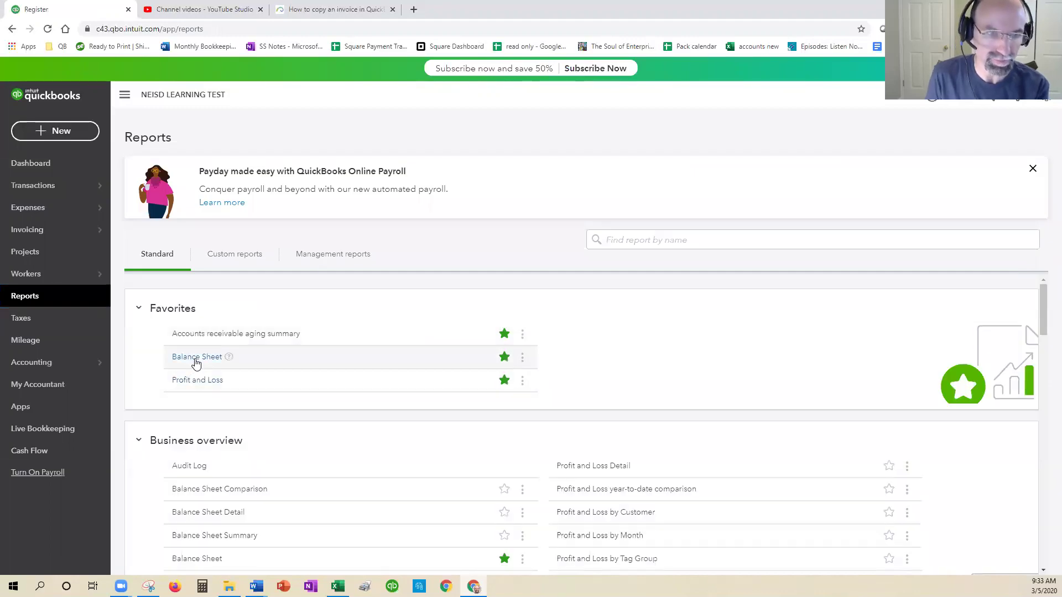
left_click(195, 358)
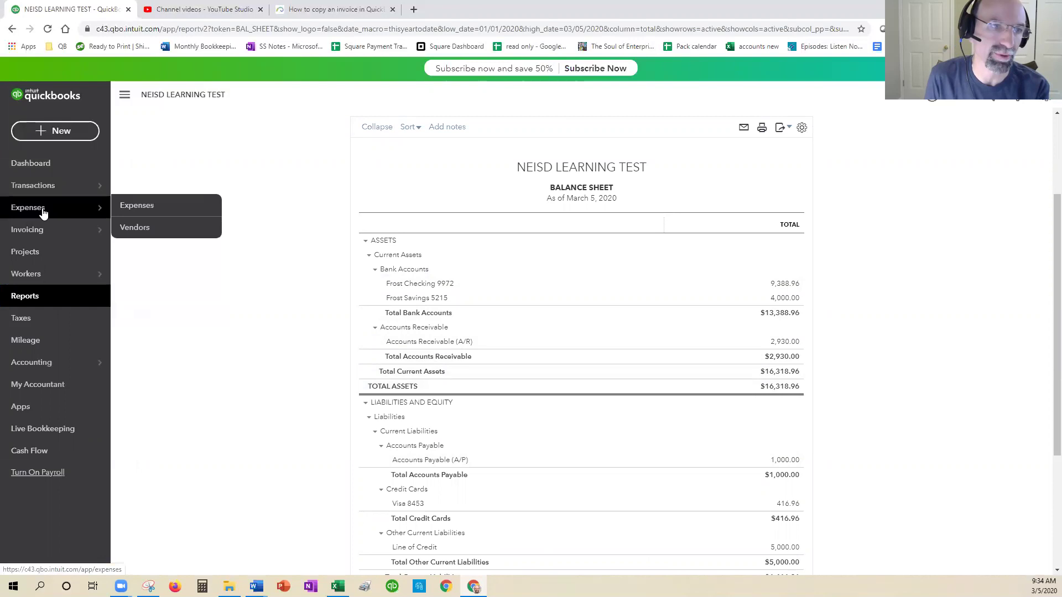
In the Banking review list, set the 02/10 Xfer Frost Savings transfer account to Frost Savings 5215 and record it
mouse_move(14, 188)
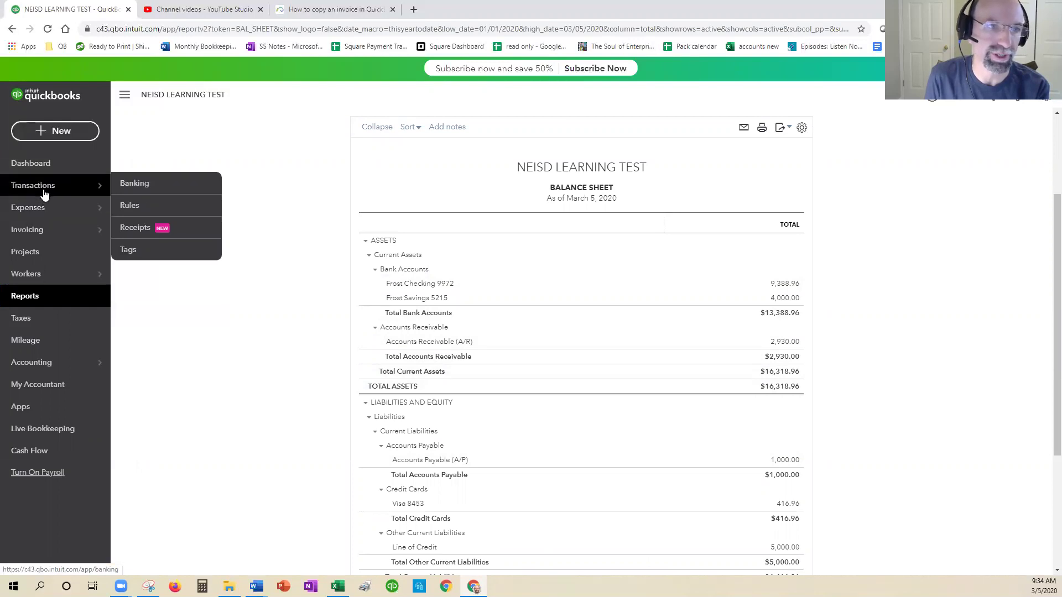
left_click(146, 186)
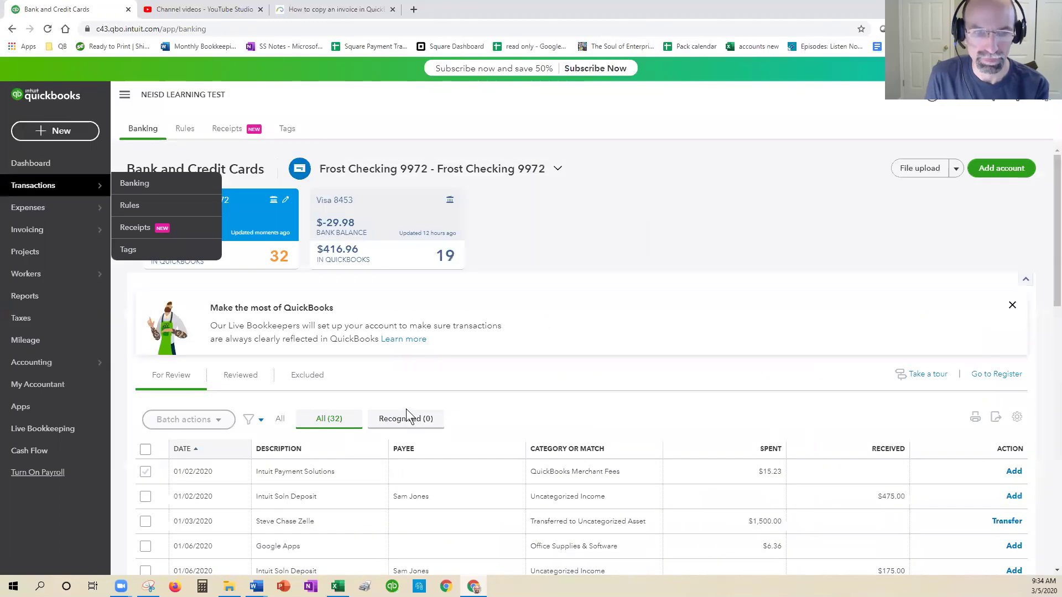
scroll(406, 409, "down", 10)
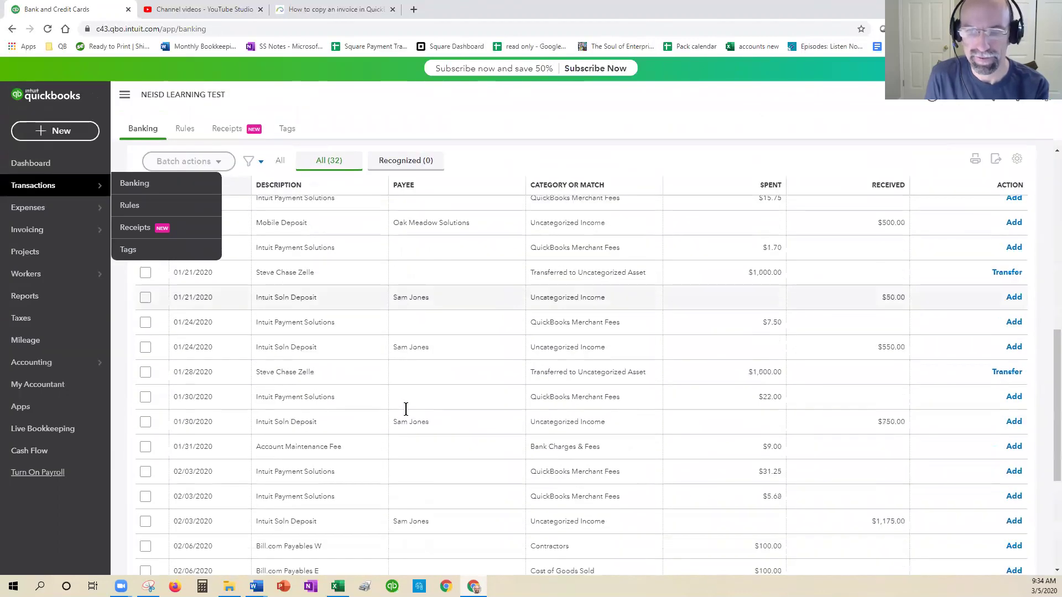
scroll(1019, 379, "down", 4)
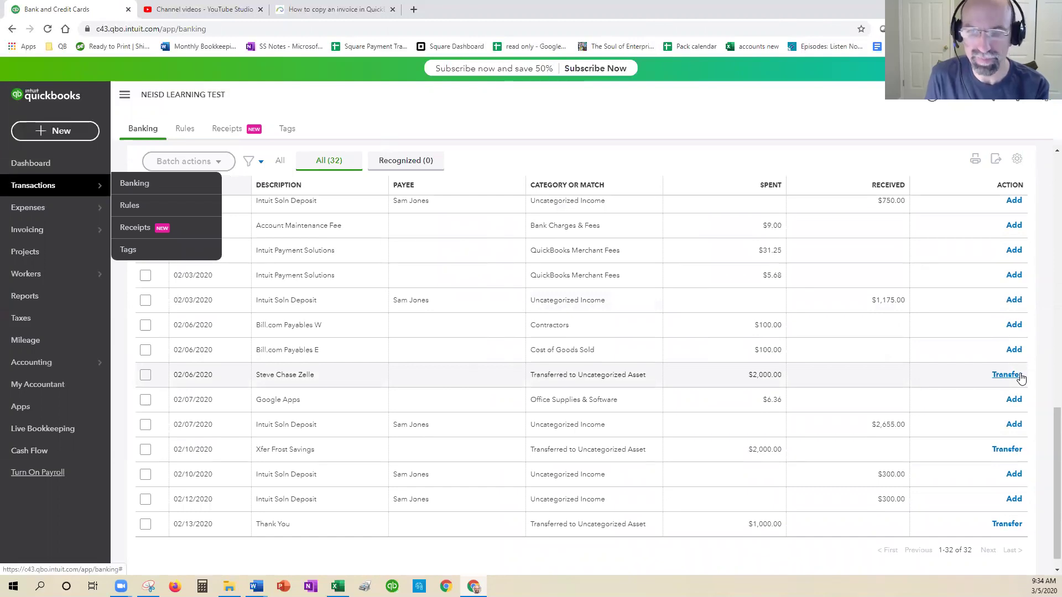
left_click(572, 450)
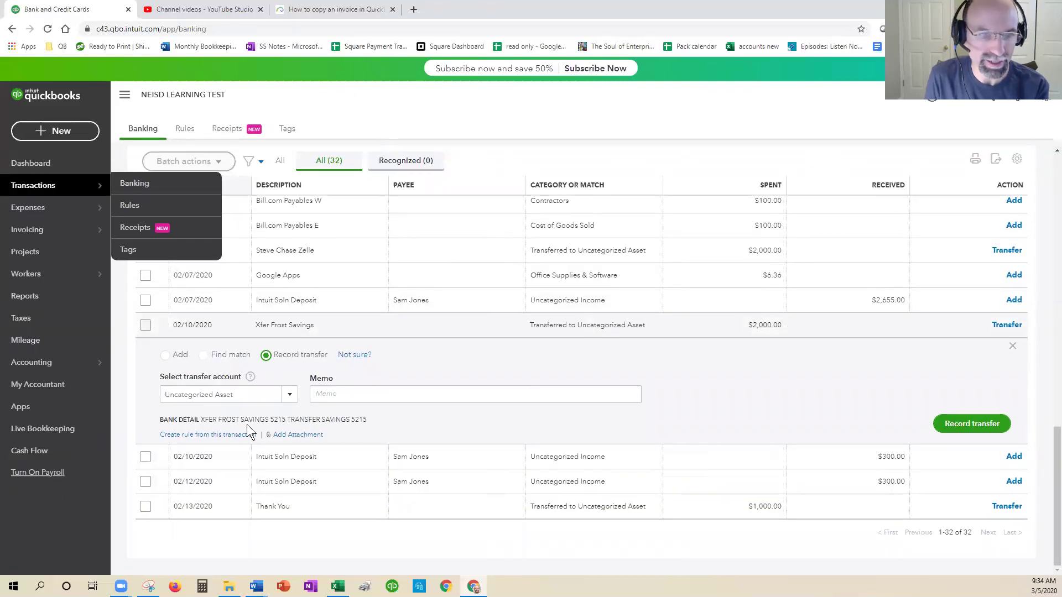
left_click_drag(201, 420, 363, 418)
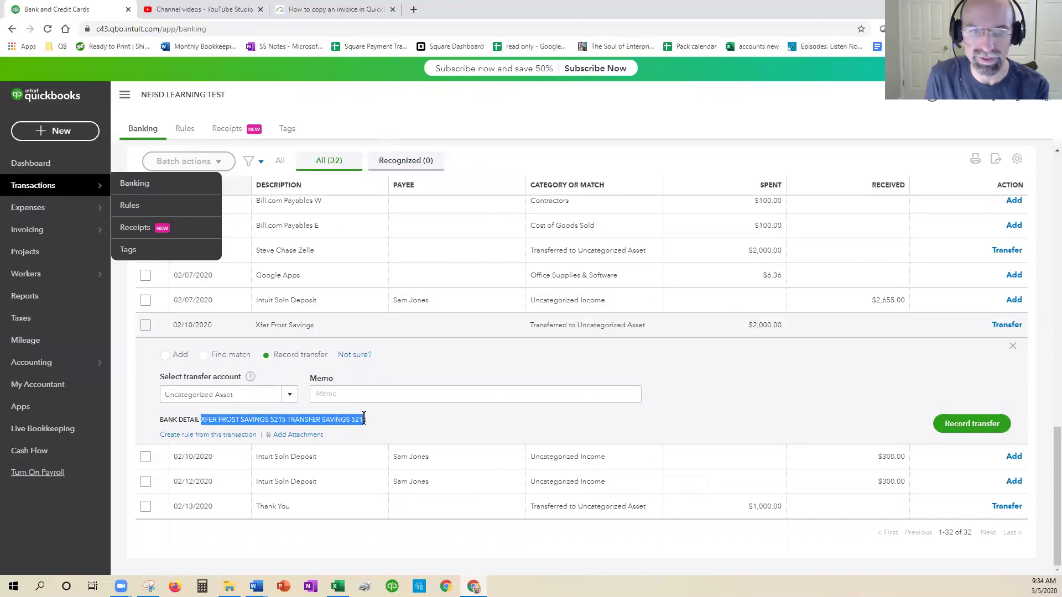
left_click(305, 395)
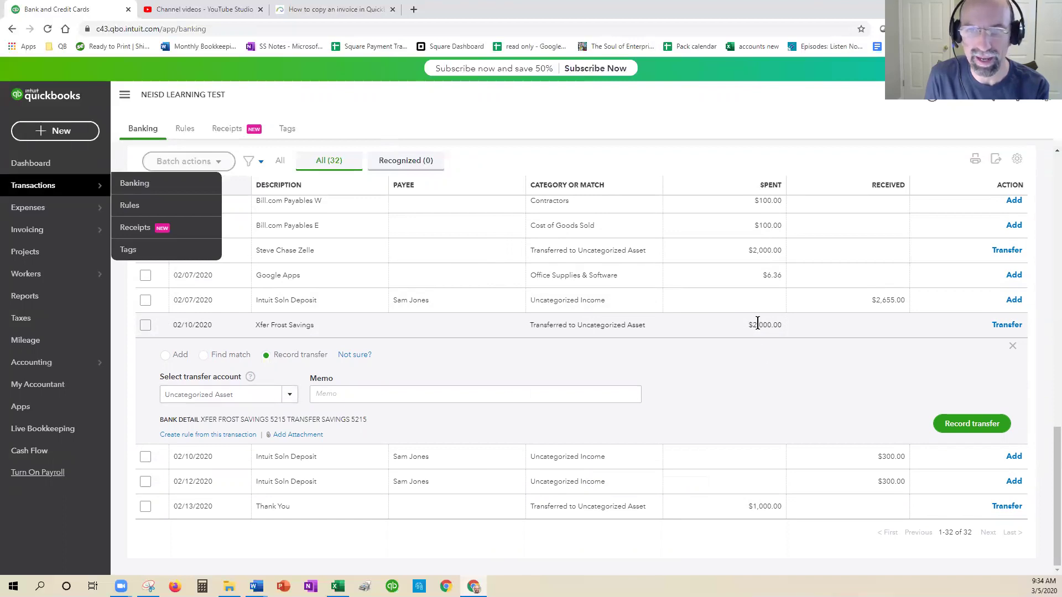
left_click(288, 398)
scroll(271, 317, "up", 1)
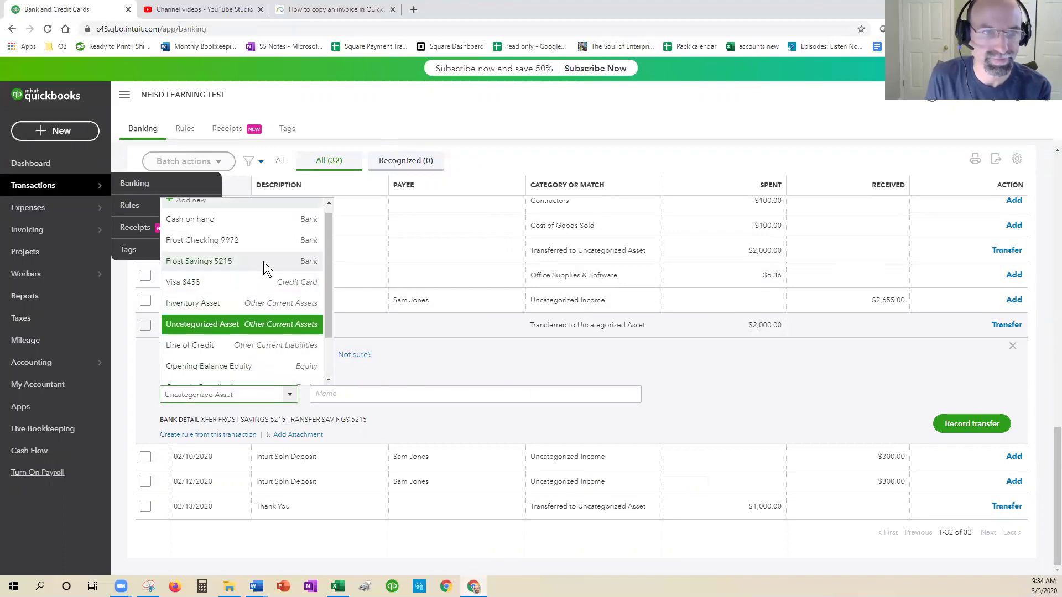
left_click(264, 264)
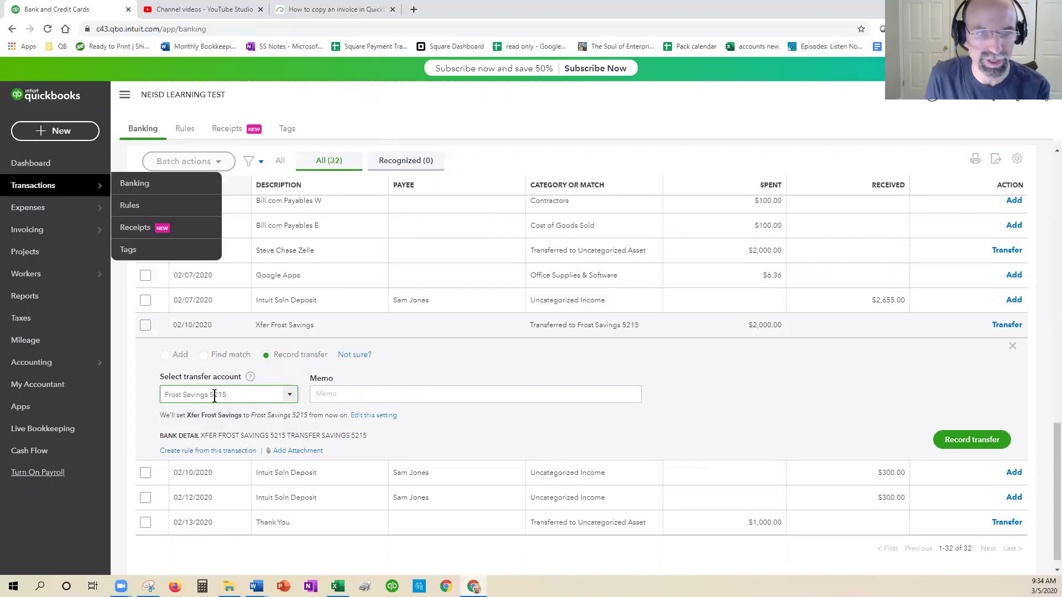
left_click(963, 440)
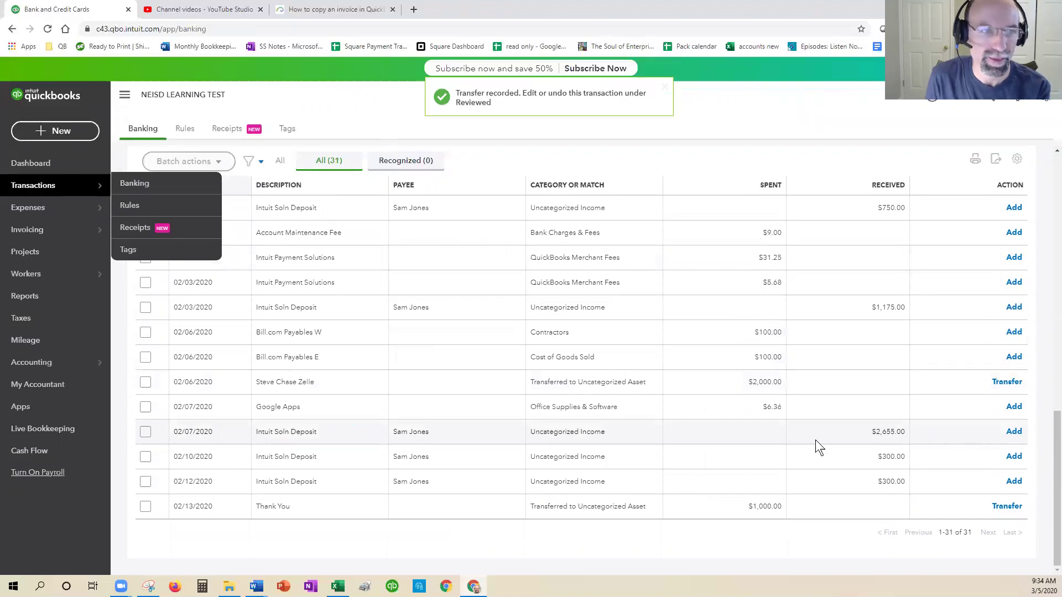
From the Chart of Accounts, open the Frost Savings 5215 register and remove the 2000.00 amount filter to show all entries
left_click(56, 387)
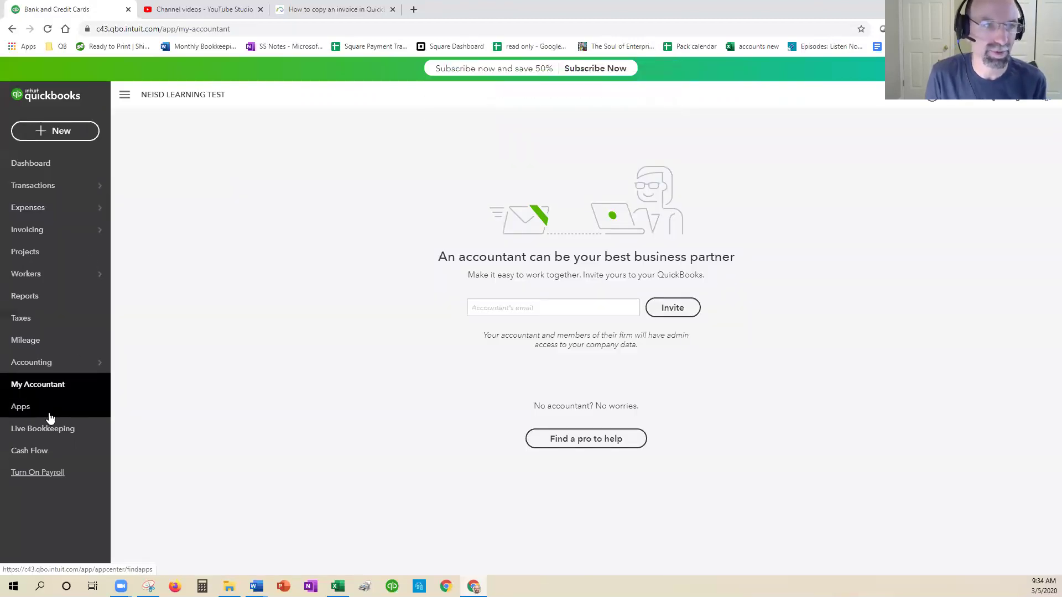
mouse_move(44, 364)
left_click(131, 361)
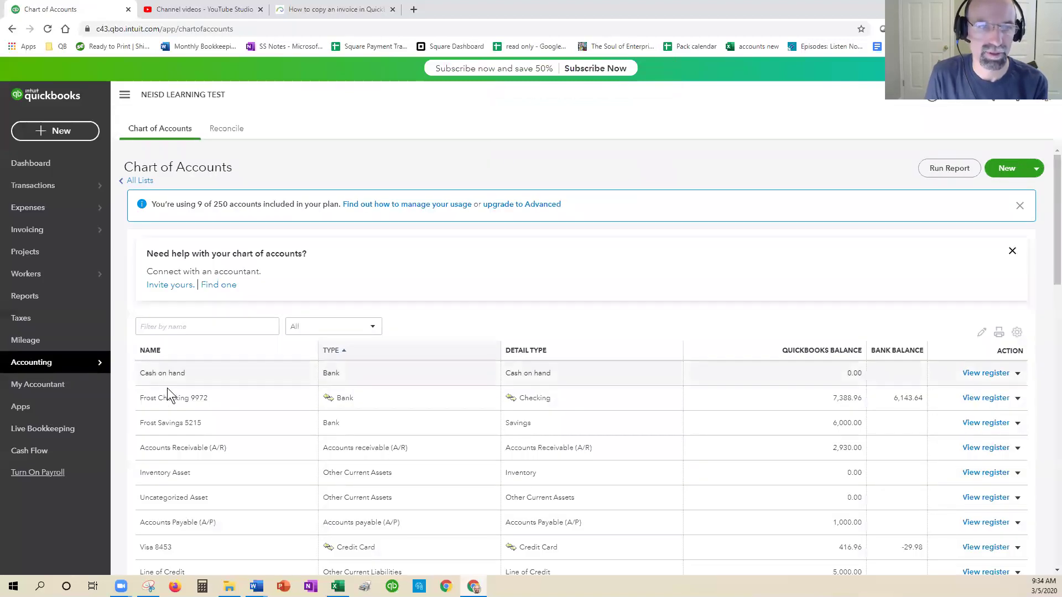
left_click(968, 423)
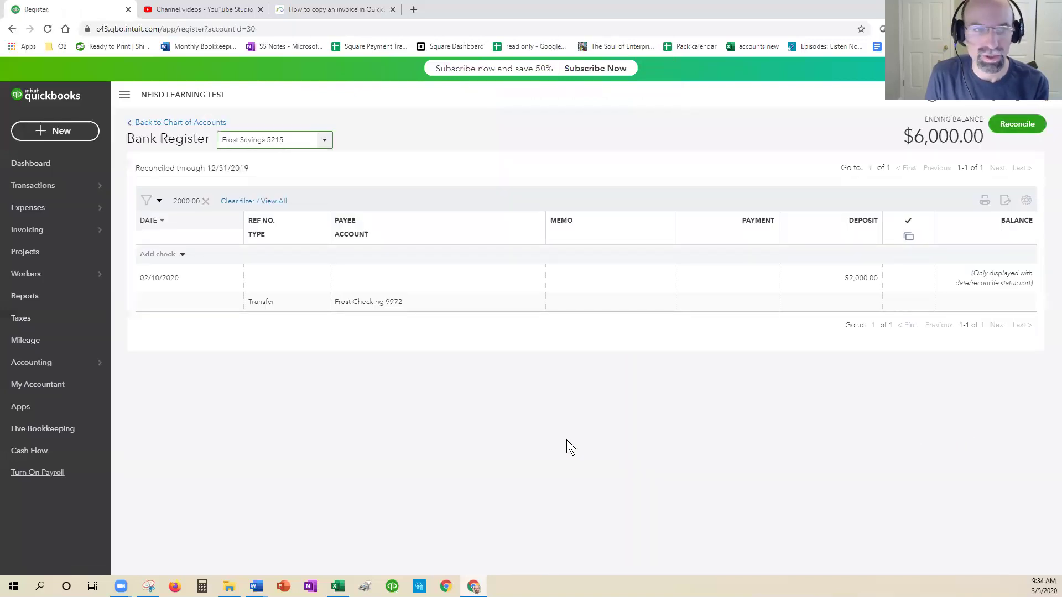
left_click(184, 199)
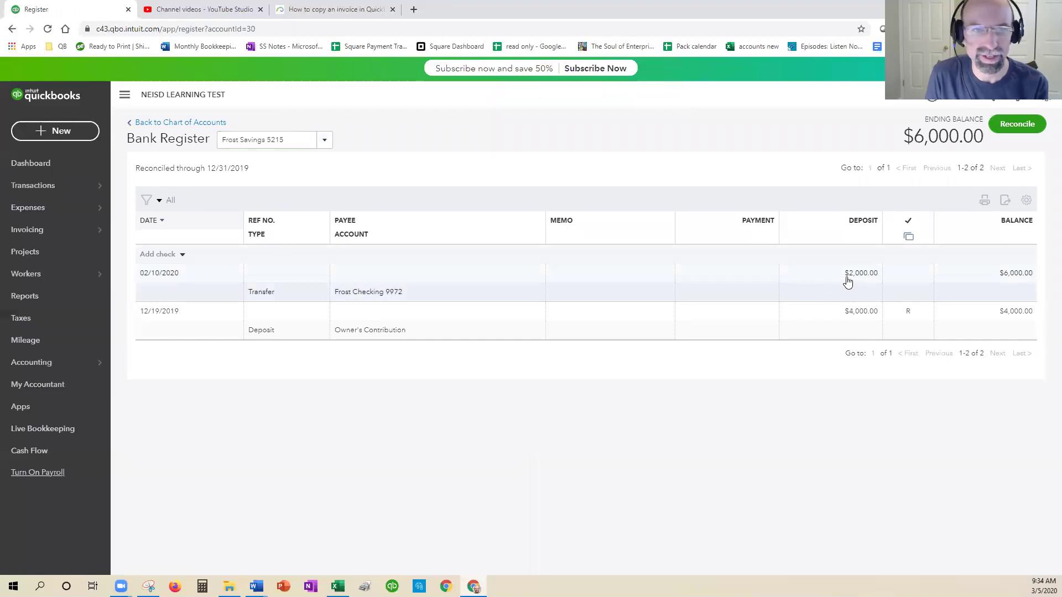
left_click(493, 278)
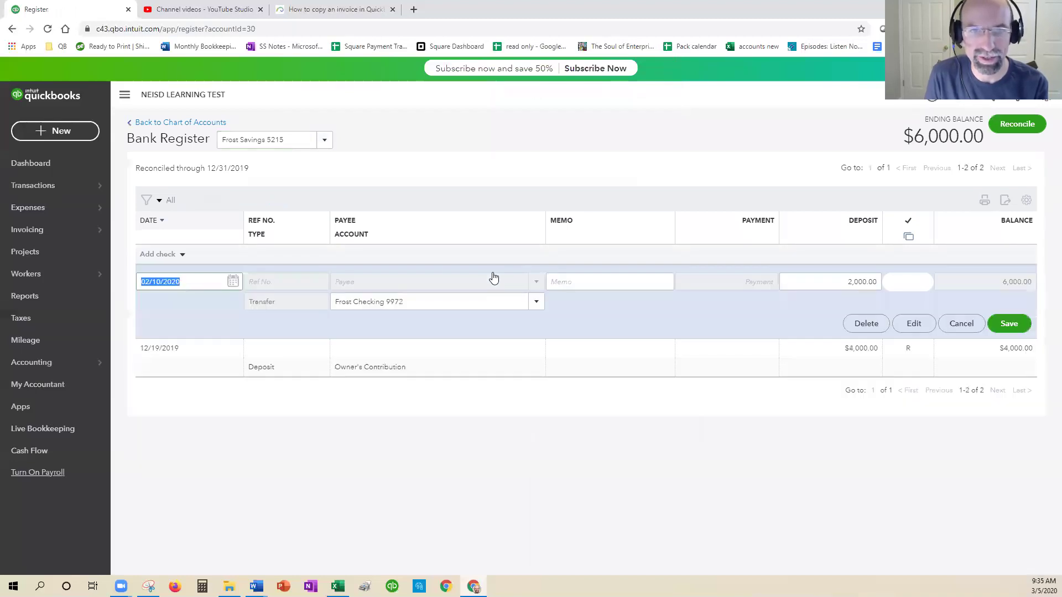
left_click(914, 325)
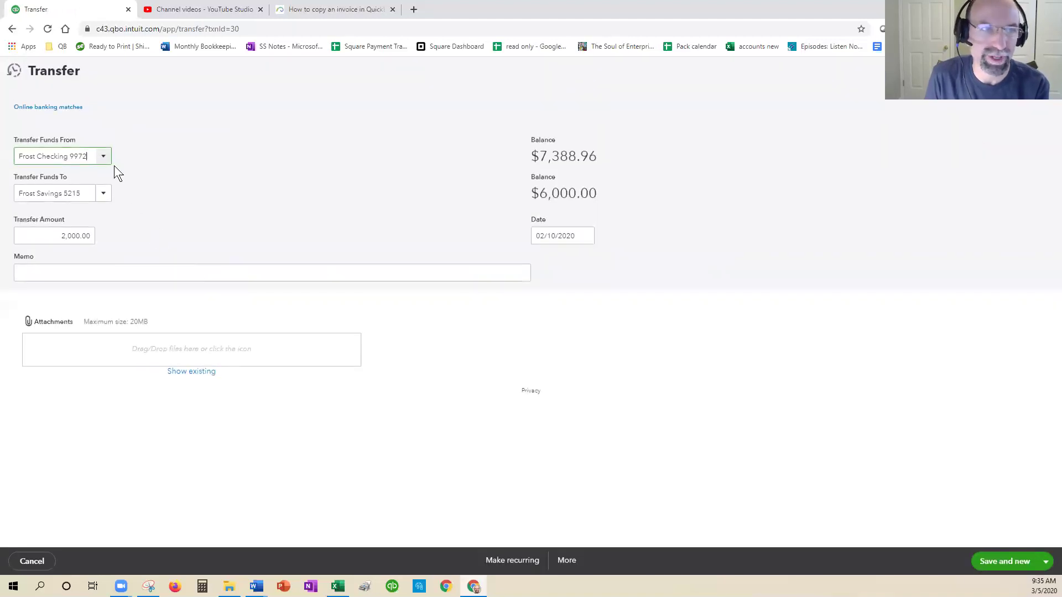
left_click(102, 195)
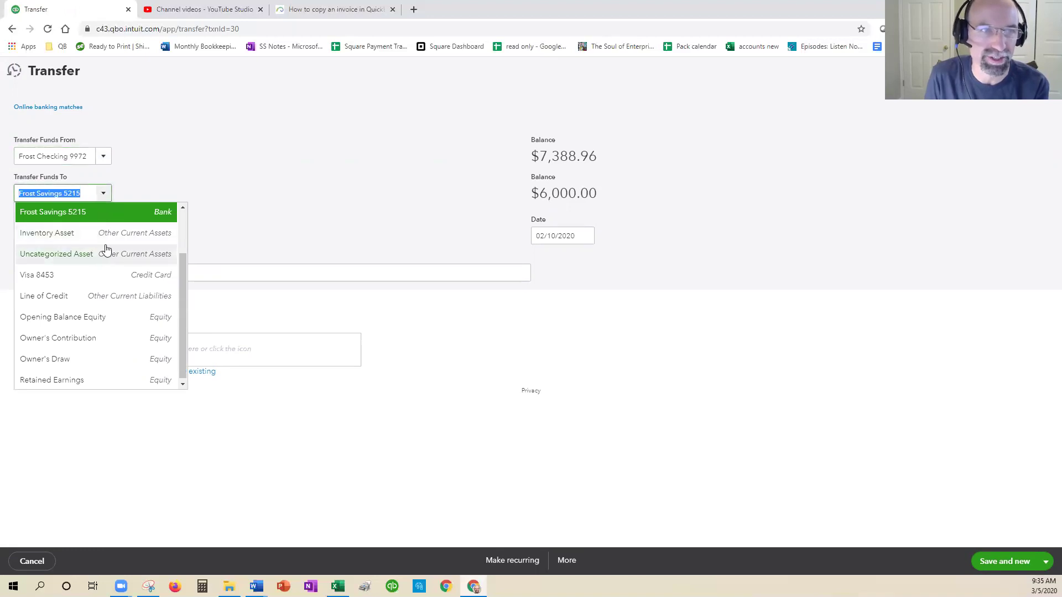
left_click(102, 194)
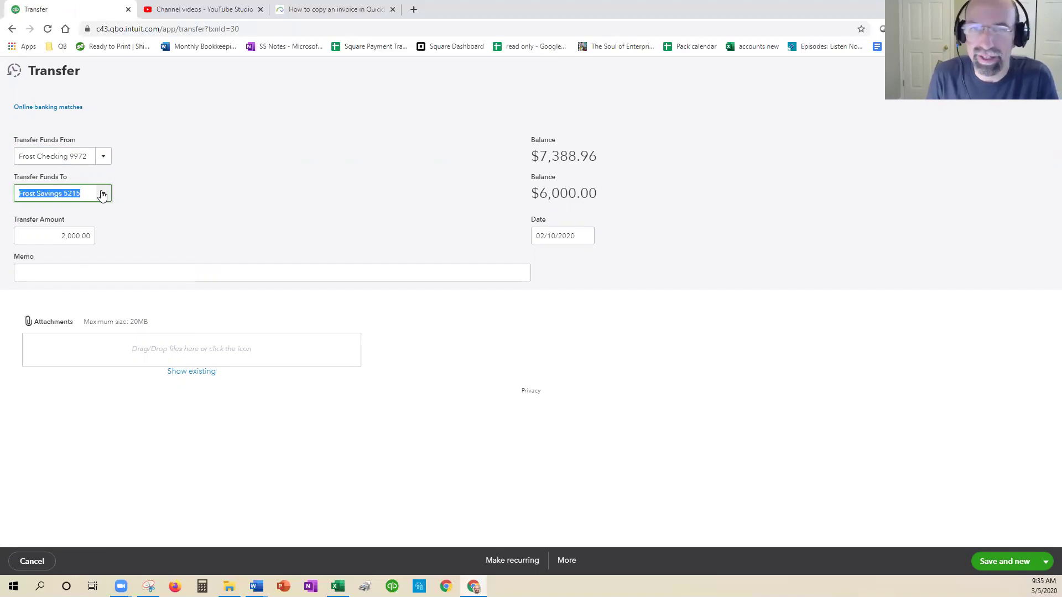
left_click(102, 194)
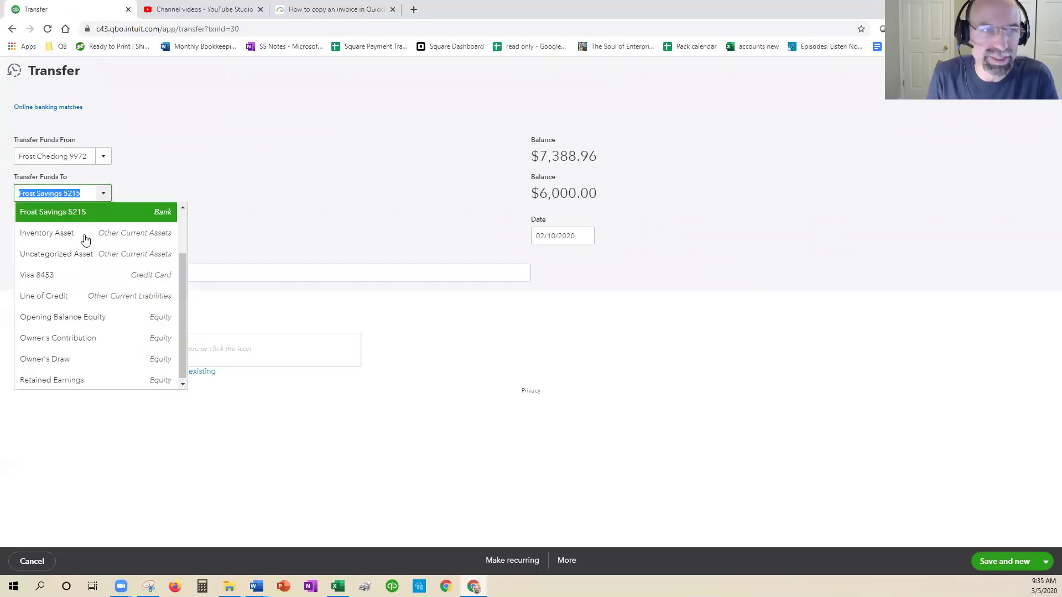
left_click(95, 256)
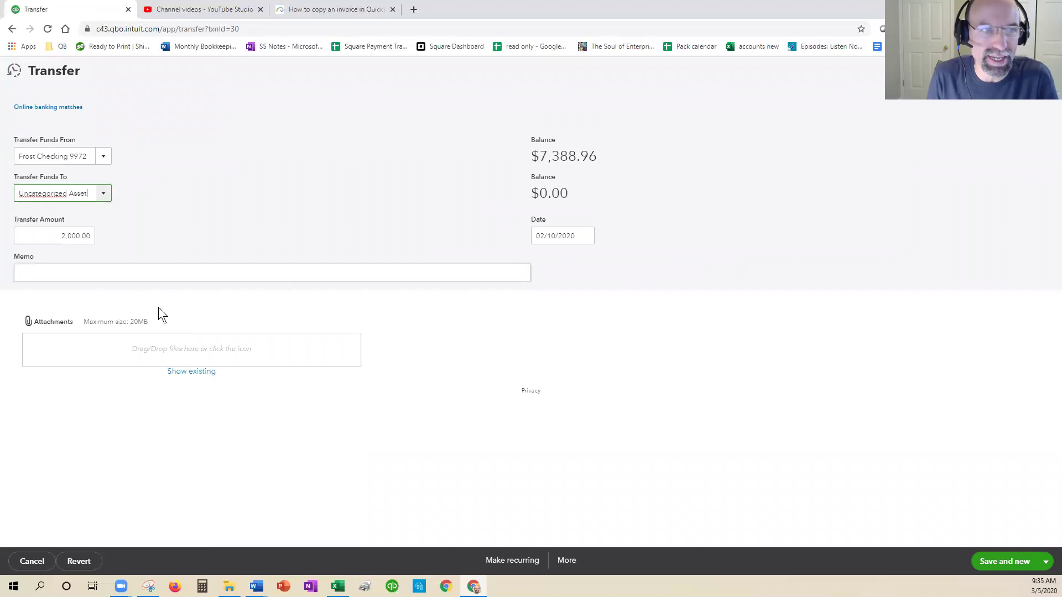
left_click(102, 194)
left_click(81, 210)
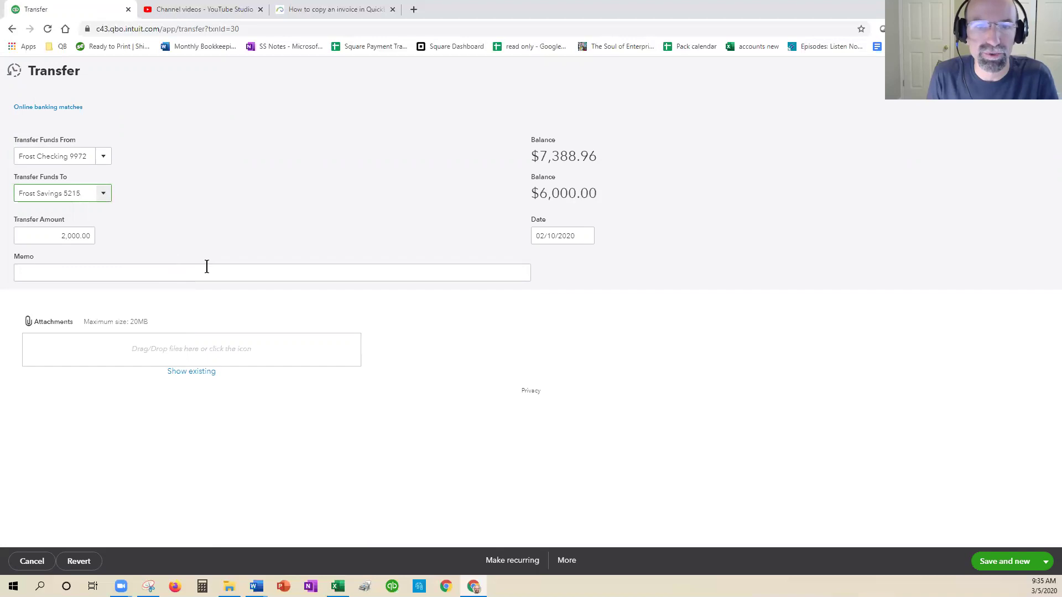
left_click(49, 111)
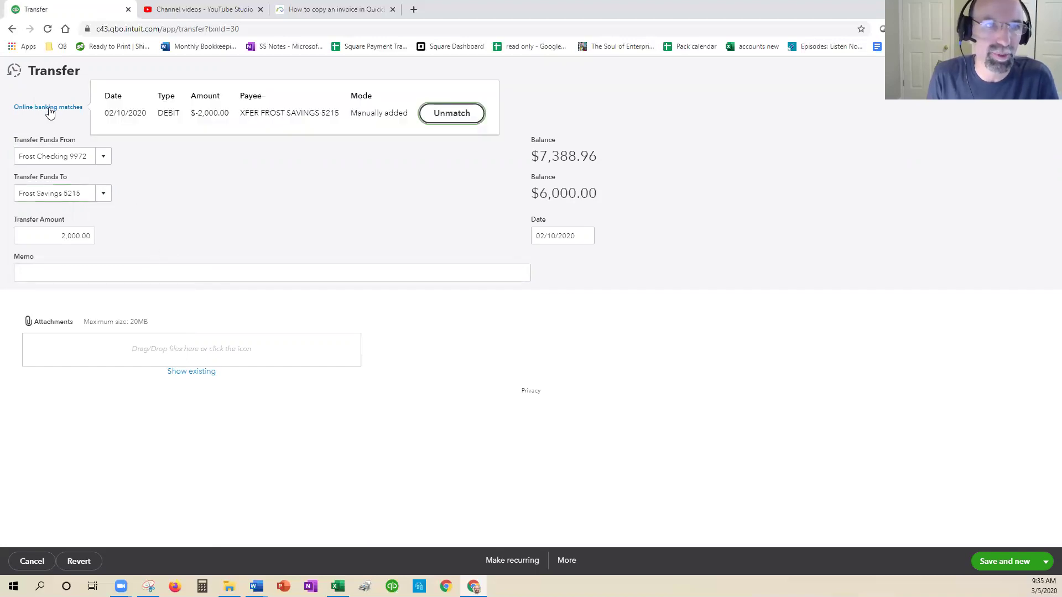
left_click_drag(241, 115, 341, 117)
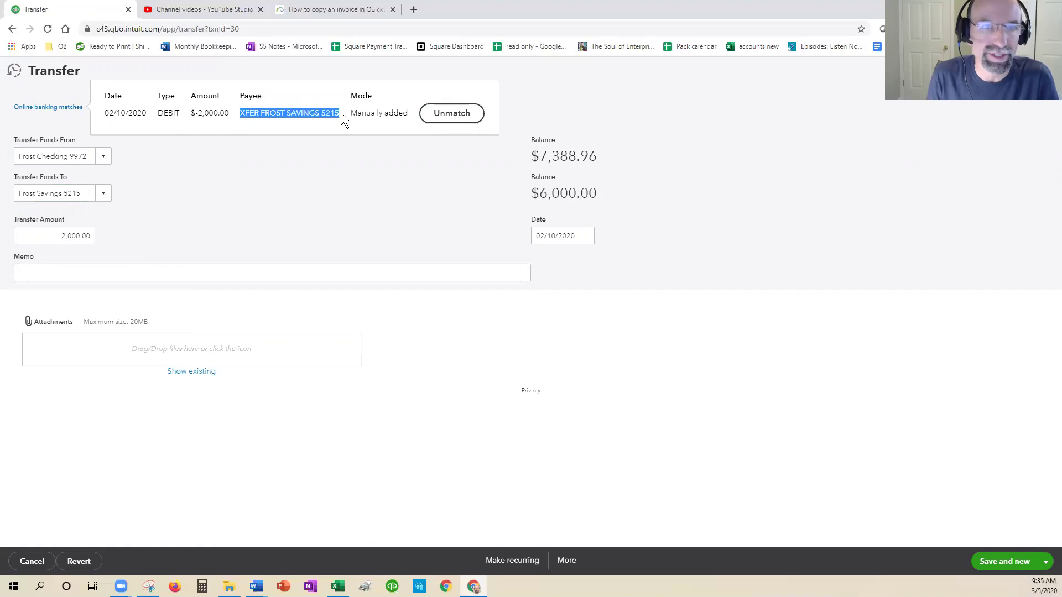
left_click(325, 152)
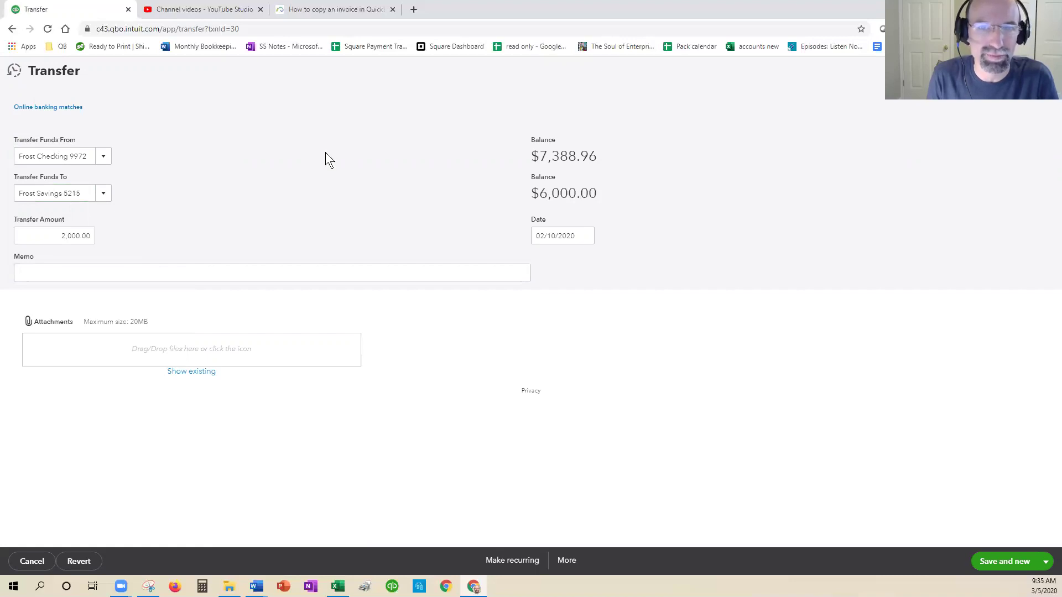
left_click(1045, 562)
Save and close the $2,000.00 transfer to return to the Frost Savings 5215 register
left_click(1003, 543)
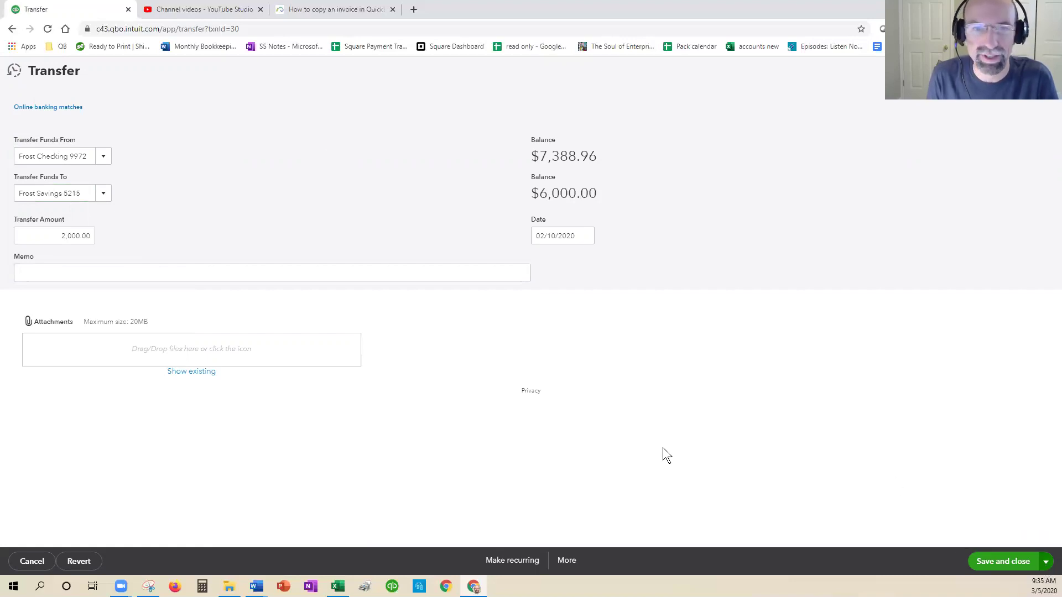